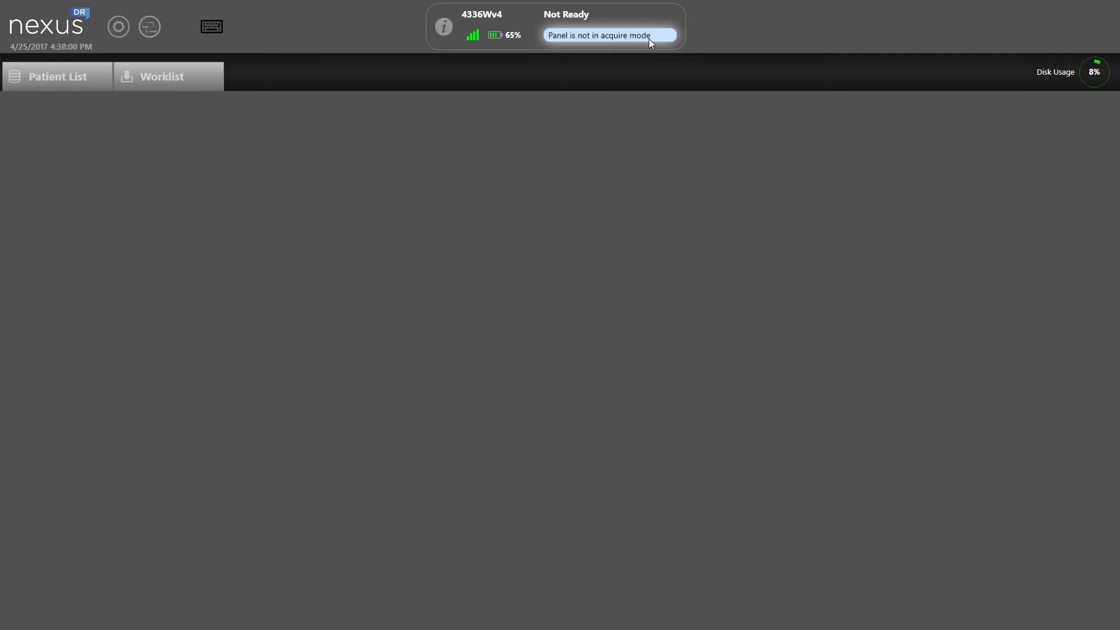
Show the patient list with its name, ID, accession number and date search fields.
{"action": "left_click", "coordinate": [171, 79]}
{"action": "left_click", "coordinate": [74, 83]}
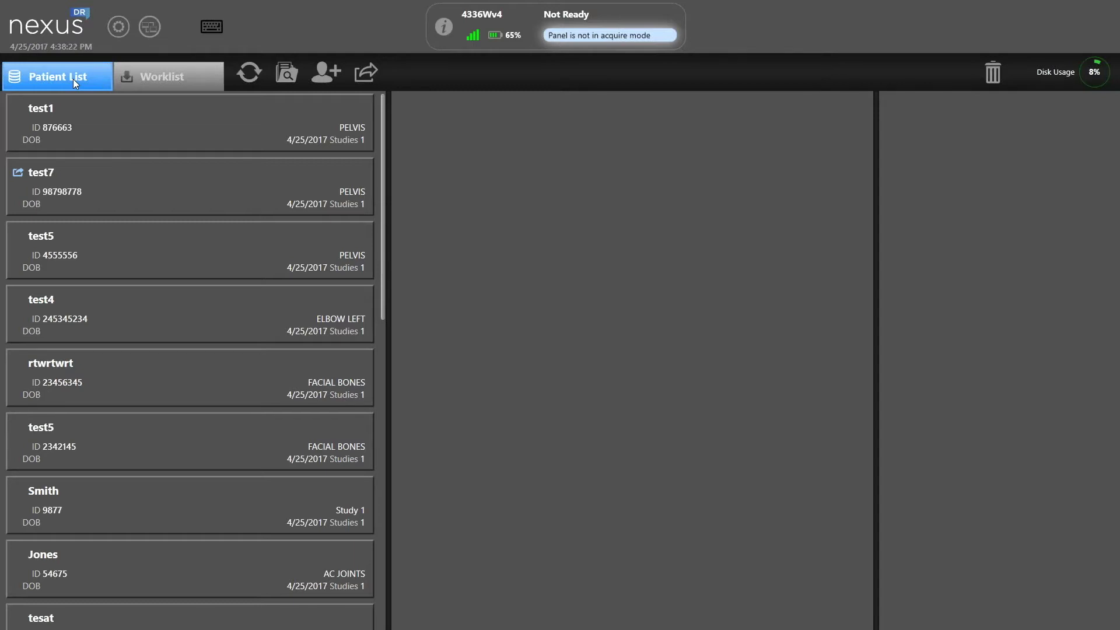
{"action": "left_click", "coordinate": [287, 74]}
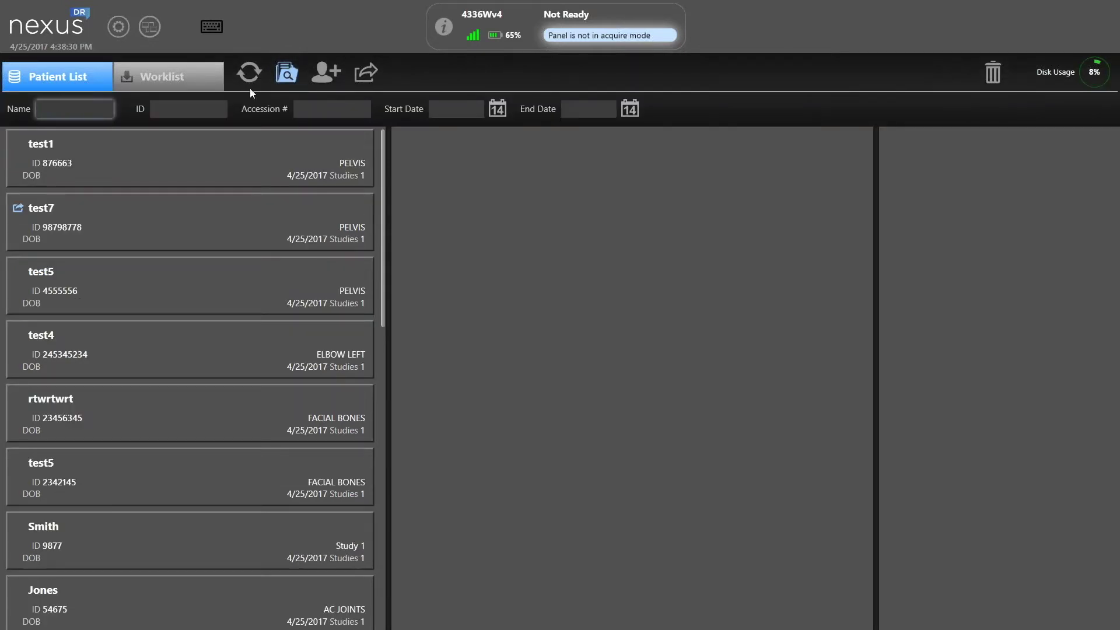
Check the ID and Accession # search fields, then start a new patient registration.
{"action": "left_click", "coordinate": [192, 105]}
{"action": "left_click", "coordinate": [312, 104]}
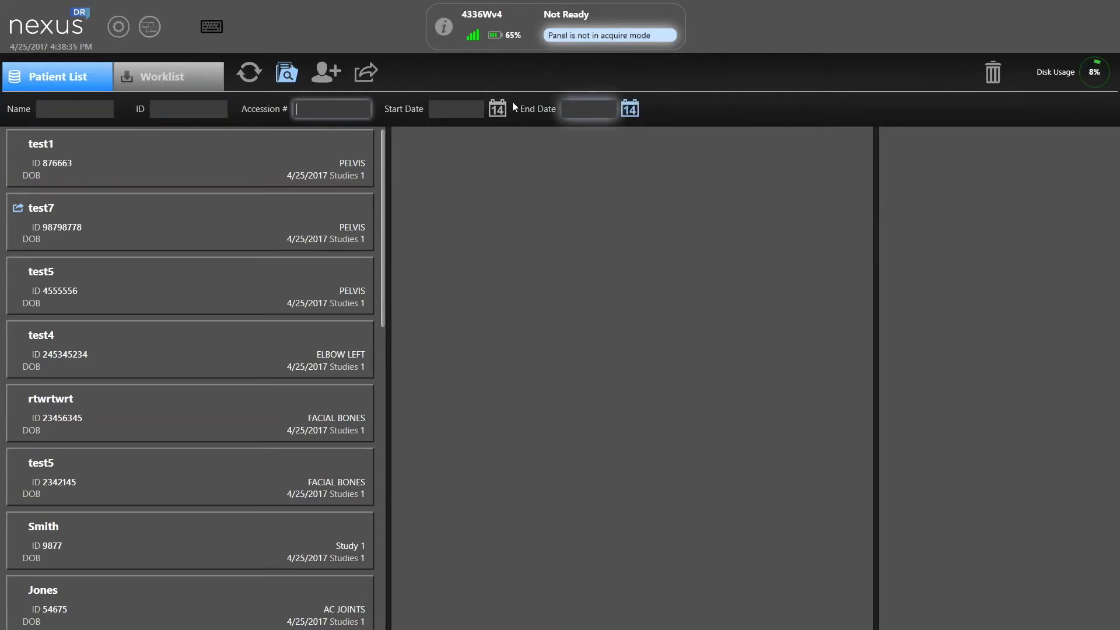
{"action": "left_click", "coordinate": [325, 73]}
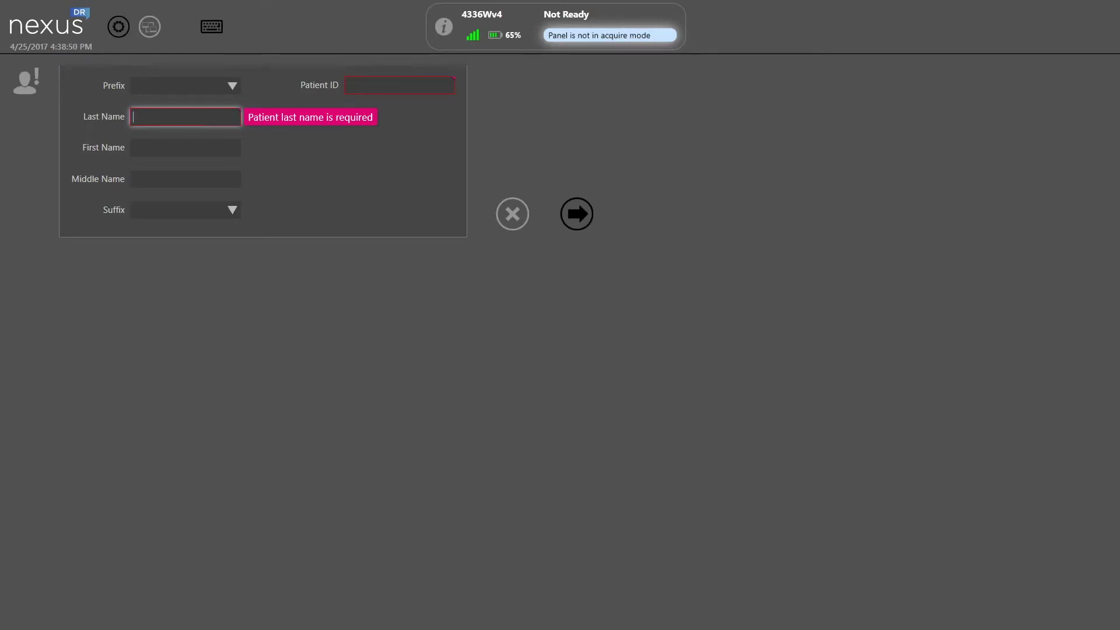
Enter the new patient's last name and patient ID, then continue to the study.
{"action": "type", "text": "test2"}
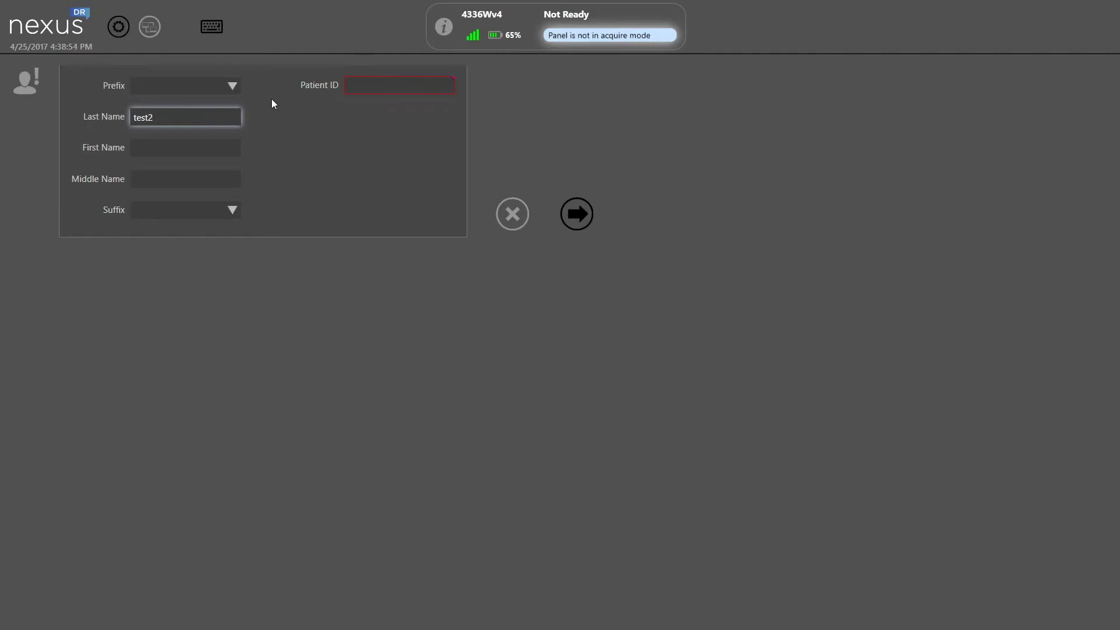
{"action": "key", "text": "Tab"}
{"action": "type", "text": "5454545"}
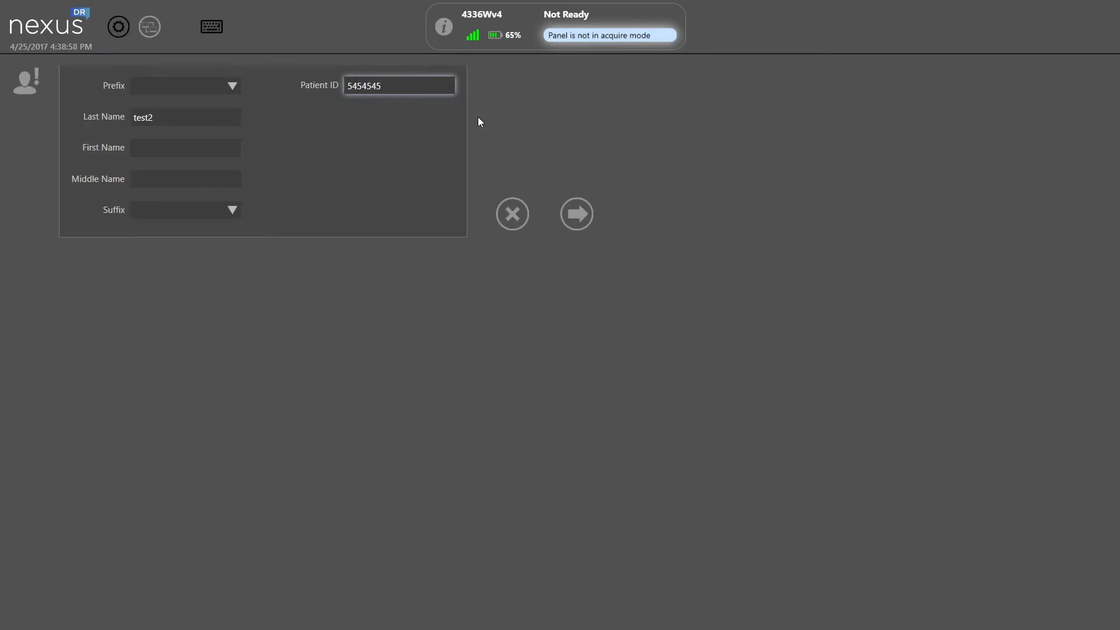
{"action": "left_click", "coordinate": [575, 213]}
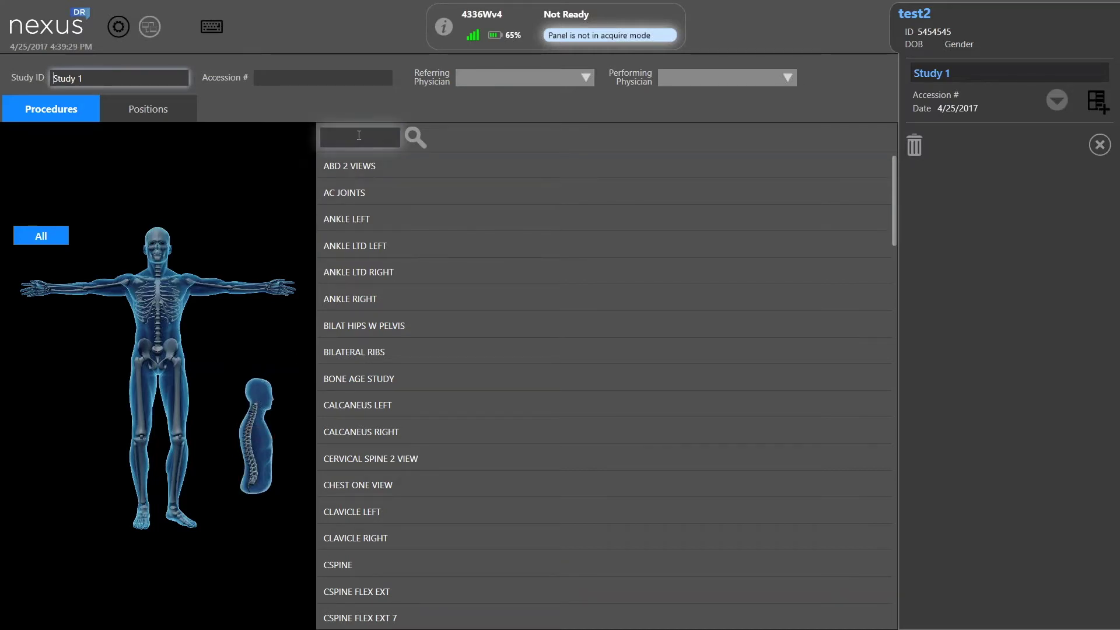
Filter the procedures list by the search term 'pelvis'.
{"action": "left_click_drag", "start_coordinate": [895, 183], "coordinate": [895, 154]}
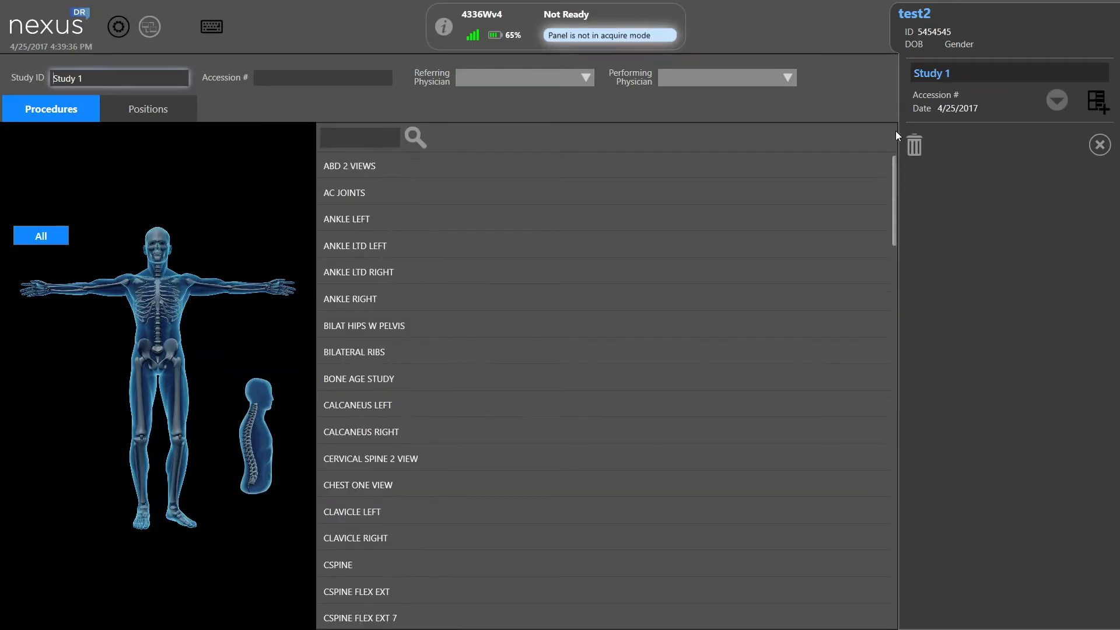
{"action": "left_click", "coordinate": [358, 139]}
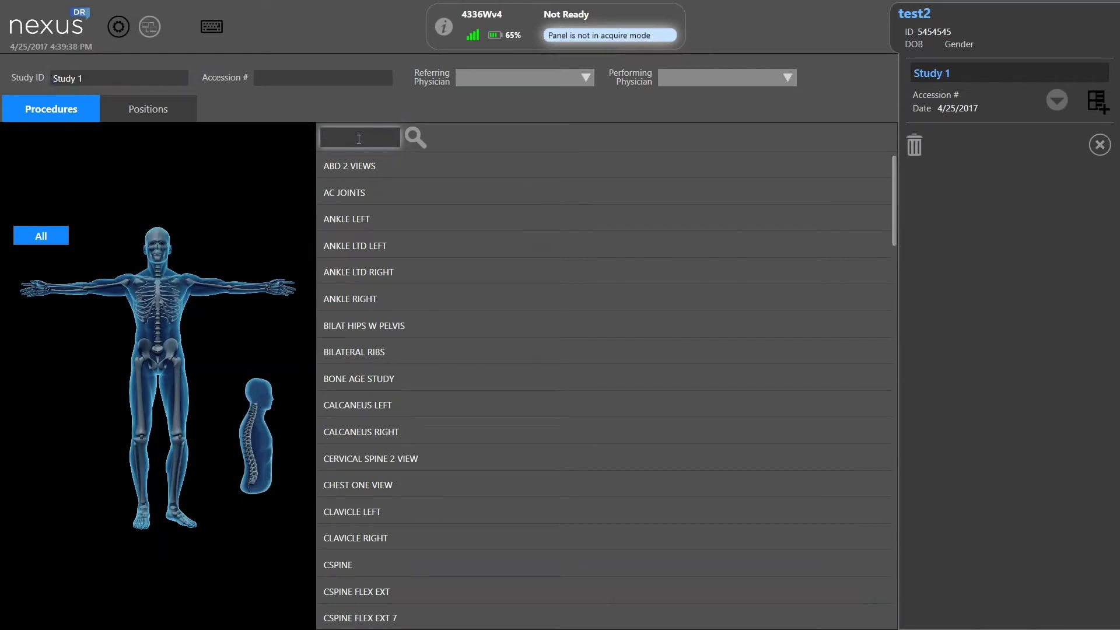
{"action": "type", "text": "pelvis"}
{"action": "left_click", "coordinate": [414, 139]}
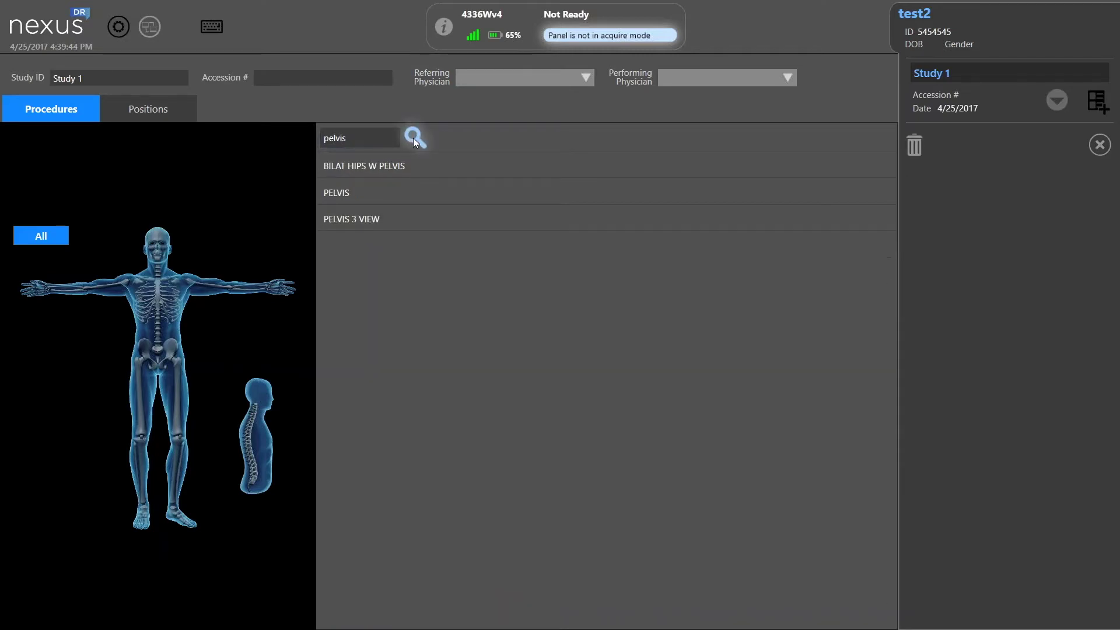
Browse body regions on the figure and add the PELVIS procedure to the study.
{"action": "left_click", "coordinate": [162, 326]}
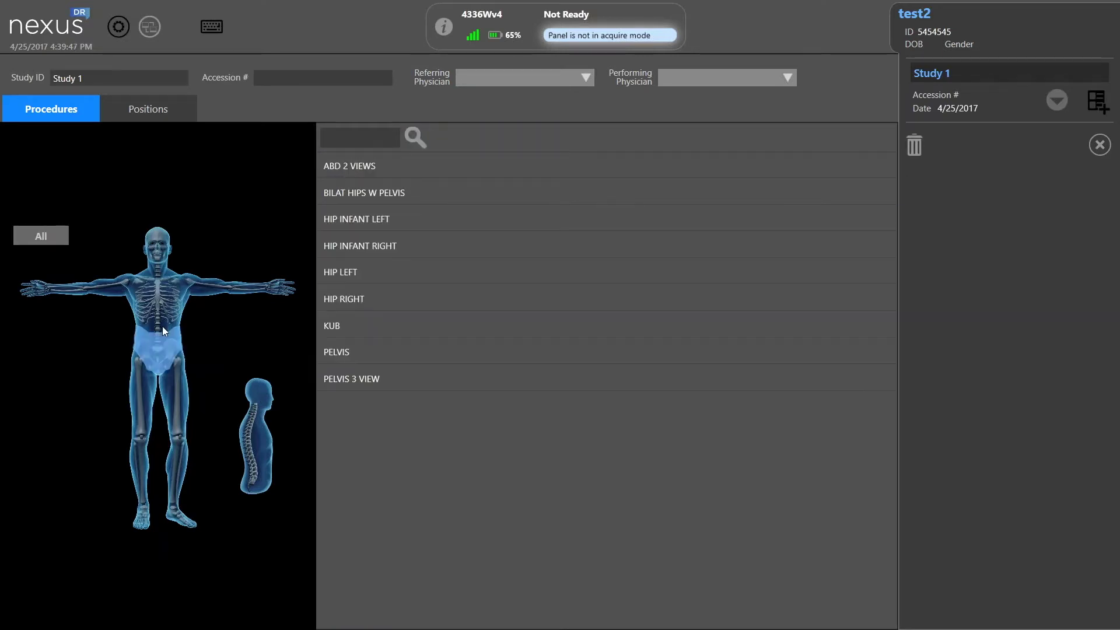
{"action": "left_click", "coordinate": [167, 304]}
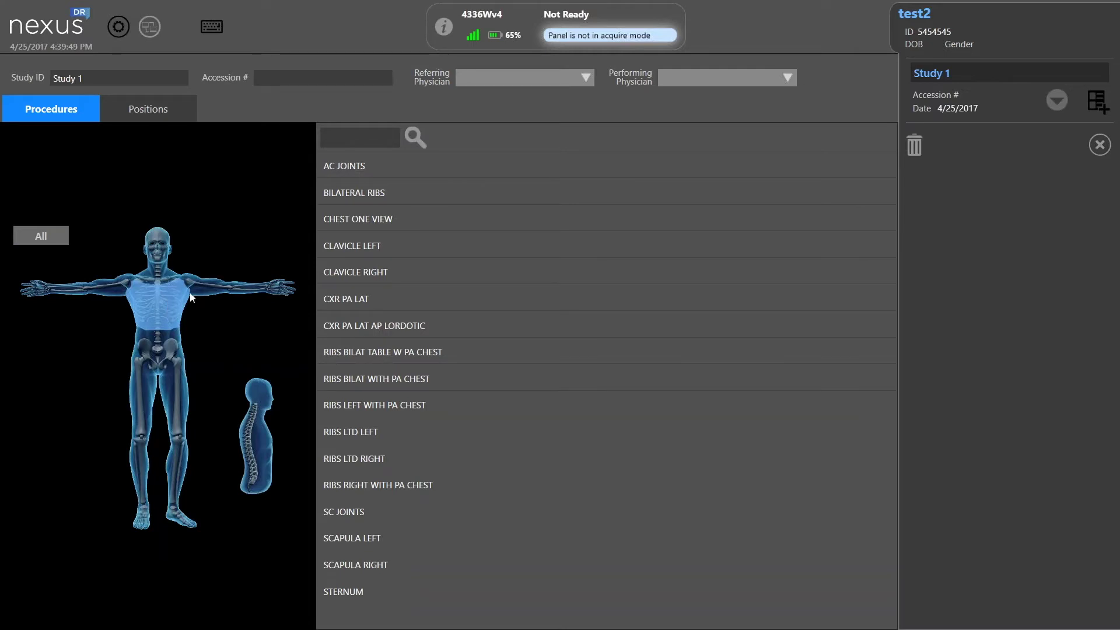
{"action": "left_click", "coordinate": [211, 285]}
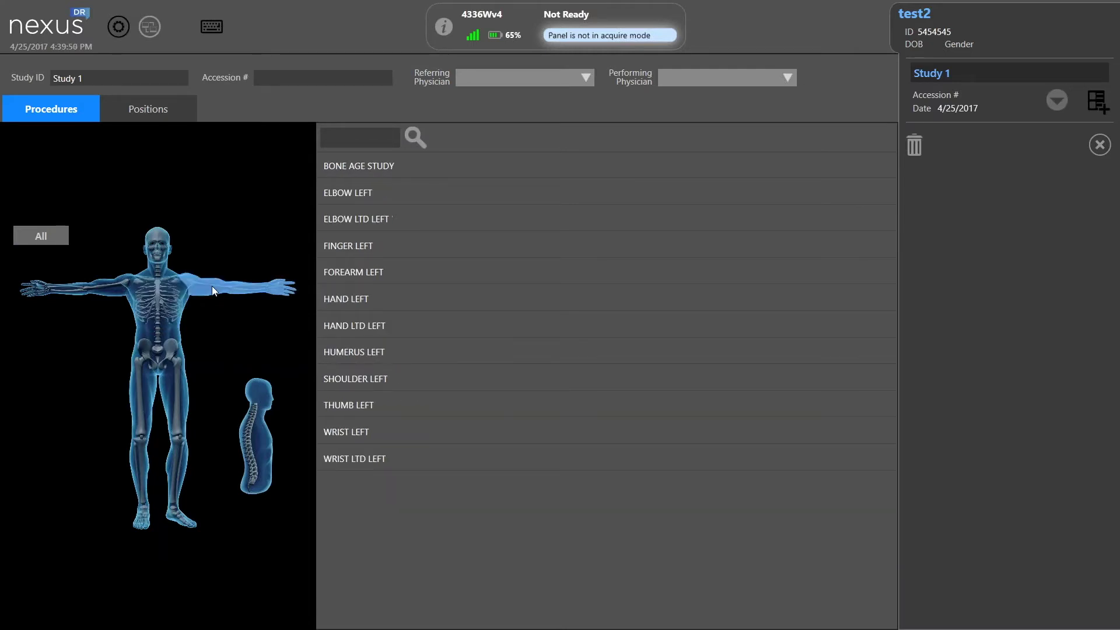
{"action": "left_click", "coordinate": [159, 332]}
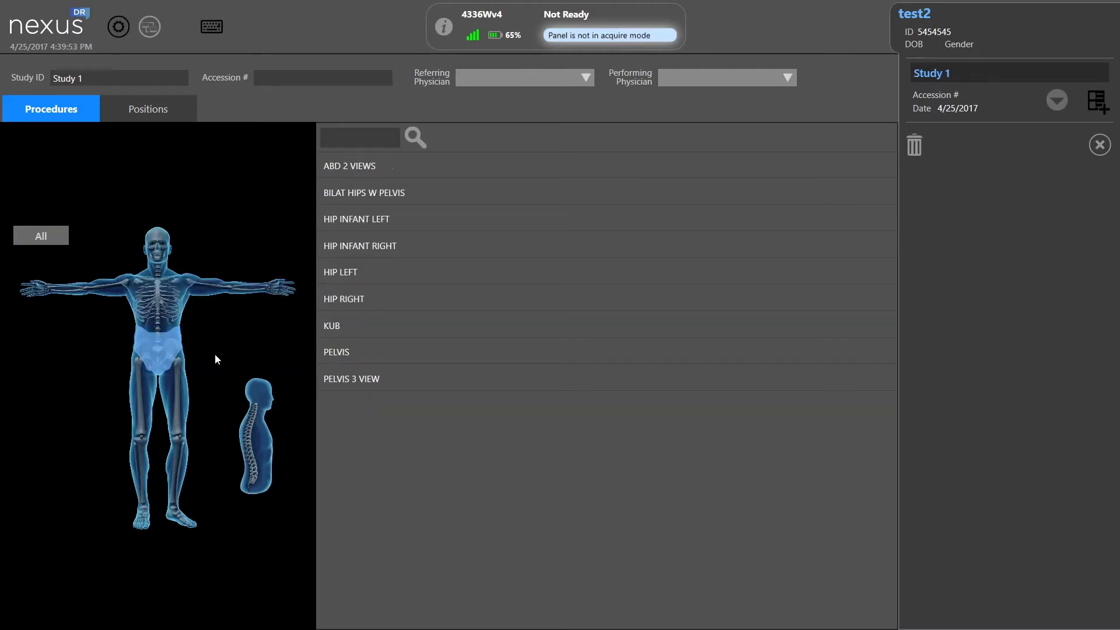
{"action": "left_click", "coordinate": [387, 352]}
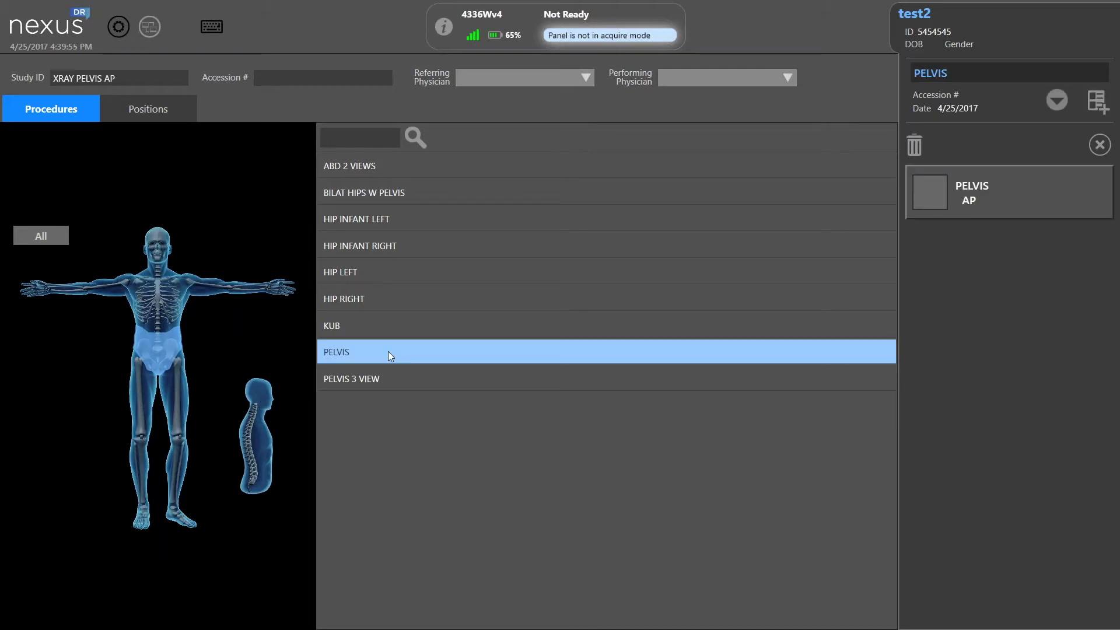
Open the PELVIS AP view, then test 90° rotation and top-bottom flip, reverting each.
{"action": "left_click", "coordinate": [1026, 194]}
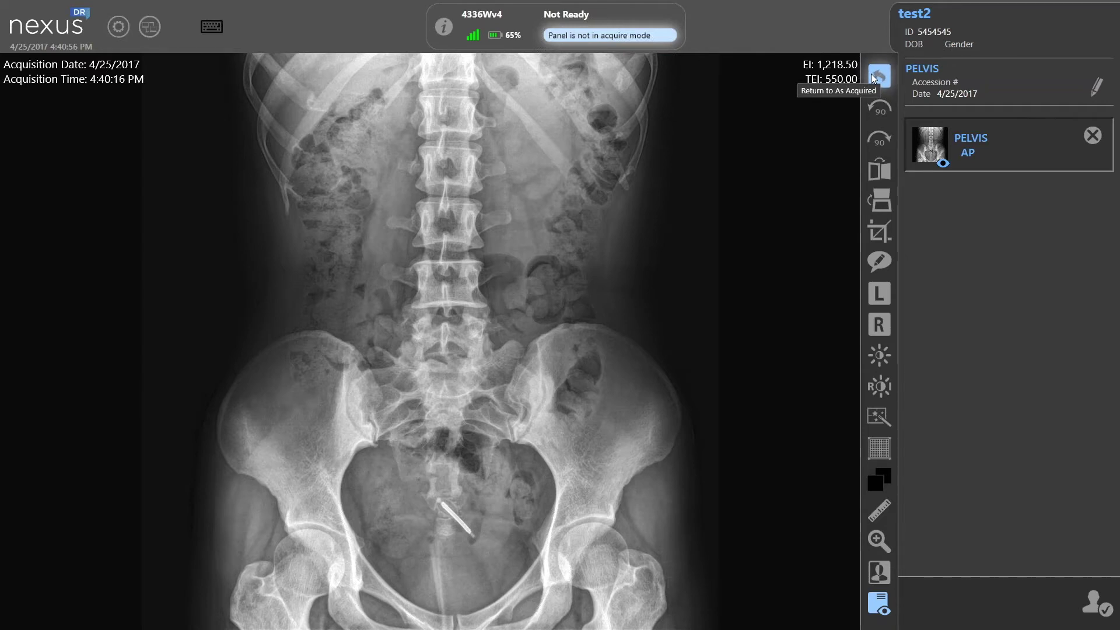
{"action": "left_click", "coordinate": [881, 108]}
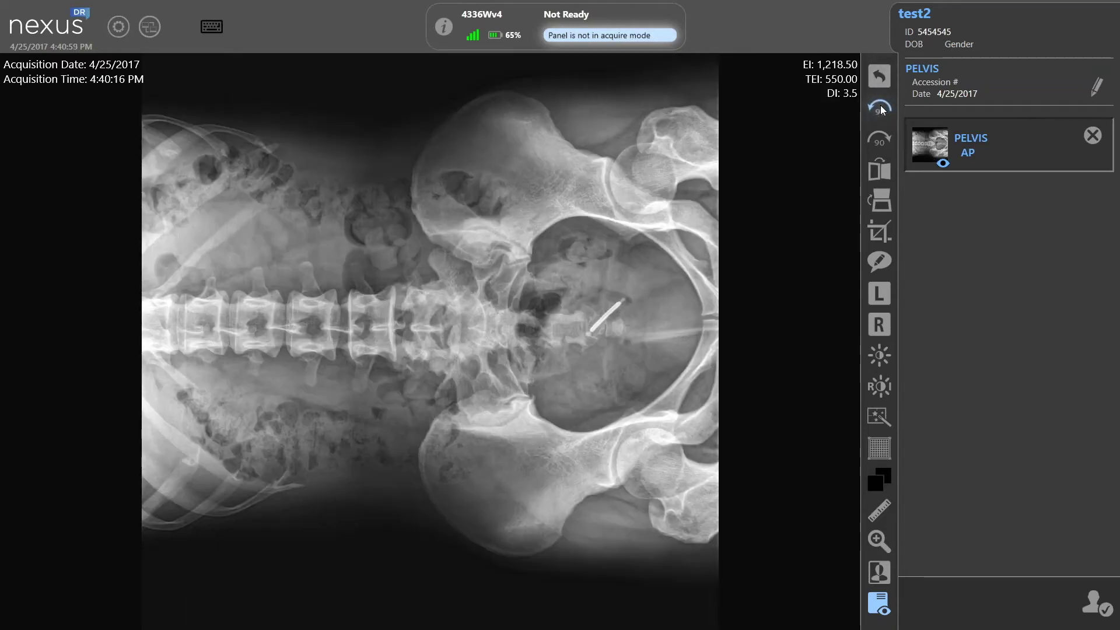
{"action": "left_click", "coordinate": [878, 138]}
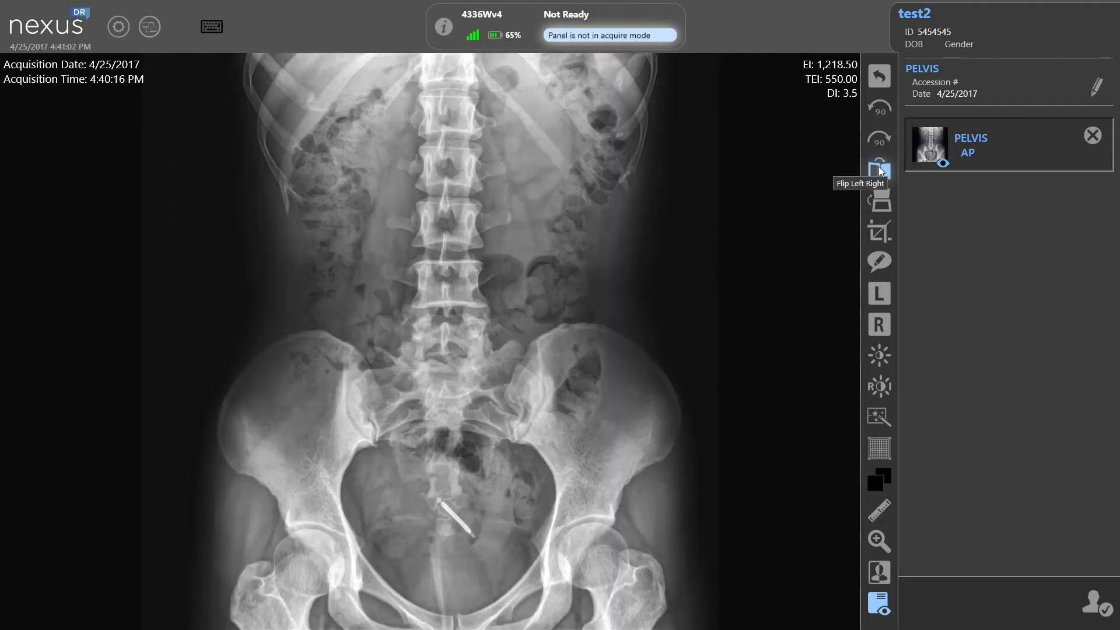
{"action": "left_click", "coordinate": [880, 206]}
{"action": "left_click", "coordinate": [880, 206]}
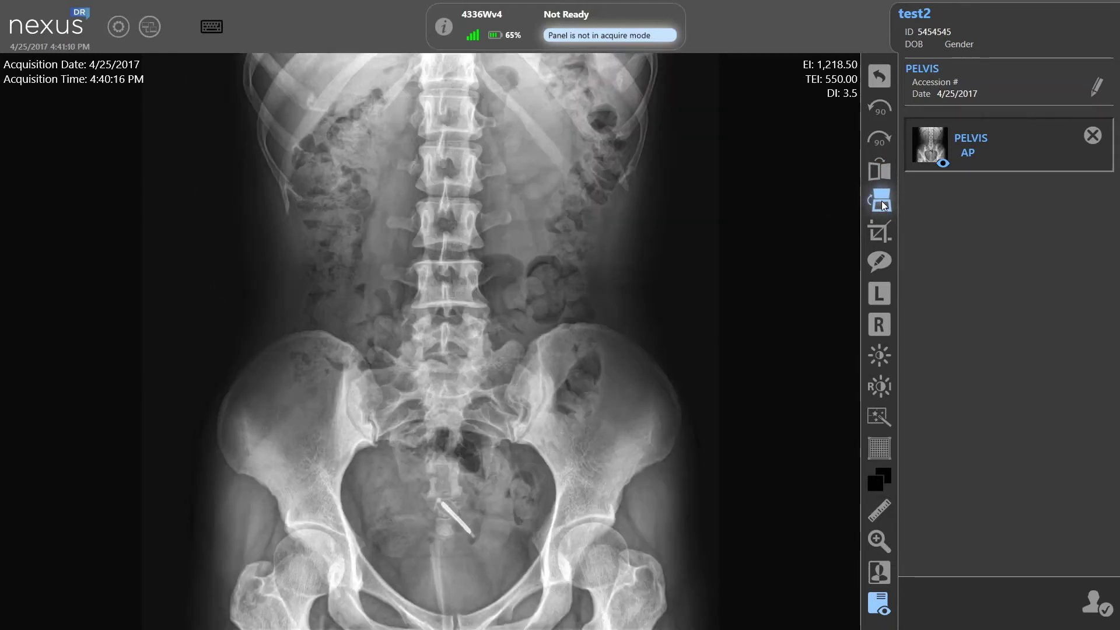
Draw a rectangular crop shutter around the spine and upper pelvis.
{"action": "left_click", "coordinate": [881, 232]}
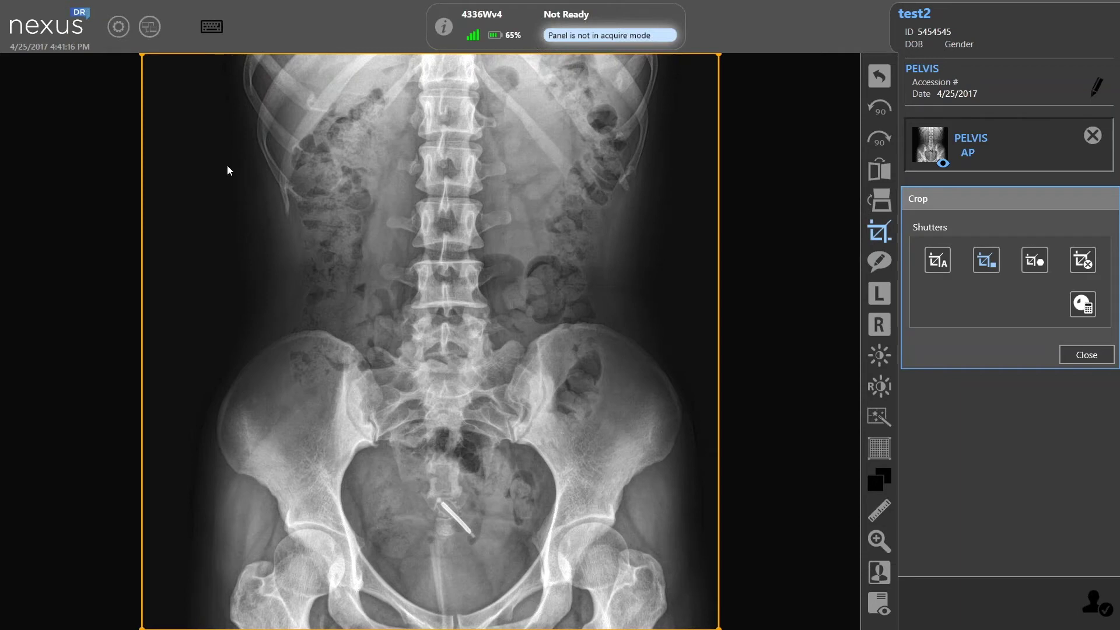
{"action": "left_click", "coordinate": [253, 168]}
{"action": "left_click_drag", "start_coordinate": [253, 168], "coordinate": [705, 473]}
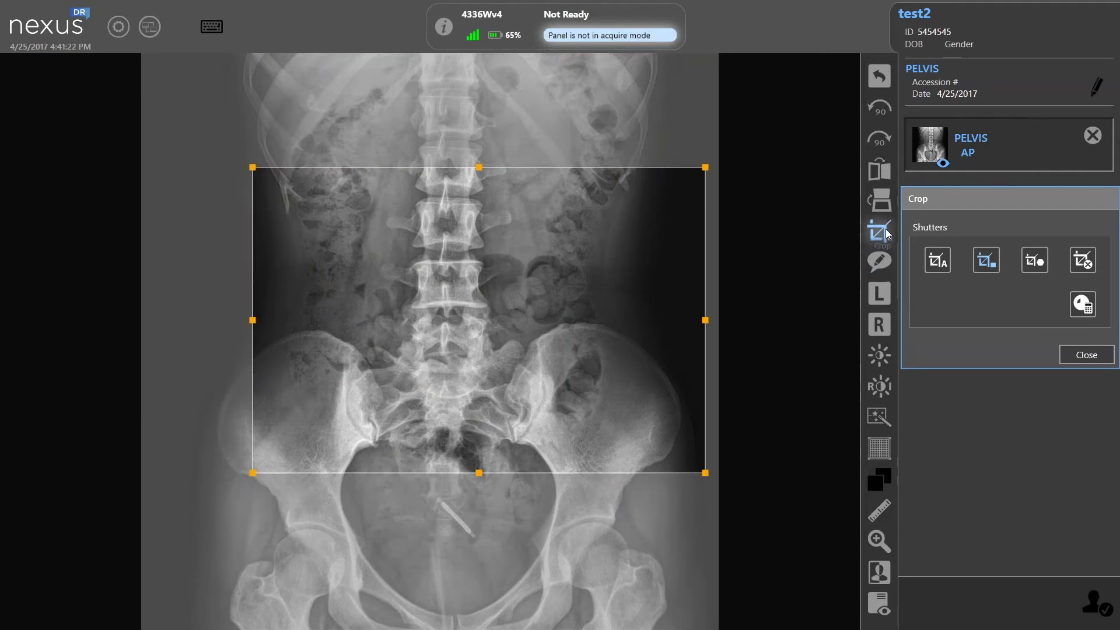
{"action": "left_click", "coordinate": [881, 232]}
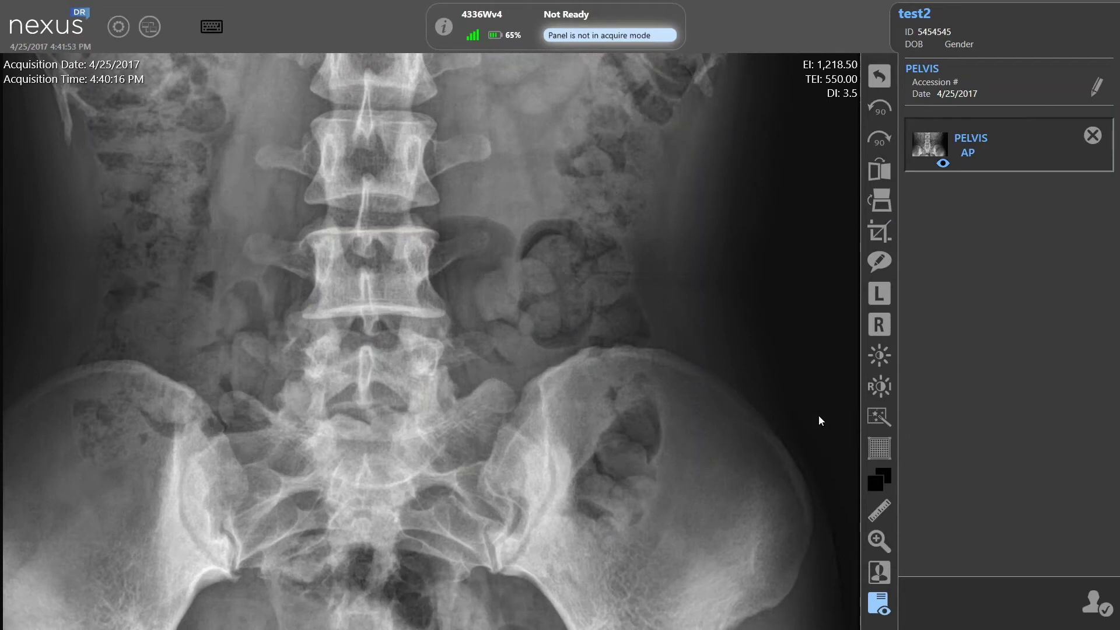
Delete the rectangular shutter and apply the automatic shutter instead.
{"action": "left_click", "coordinate": [879, 231]}
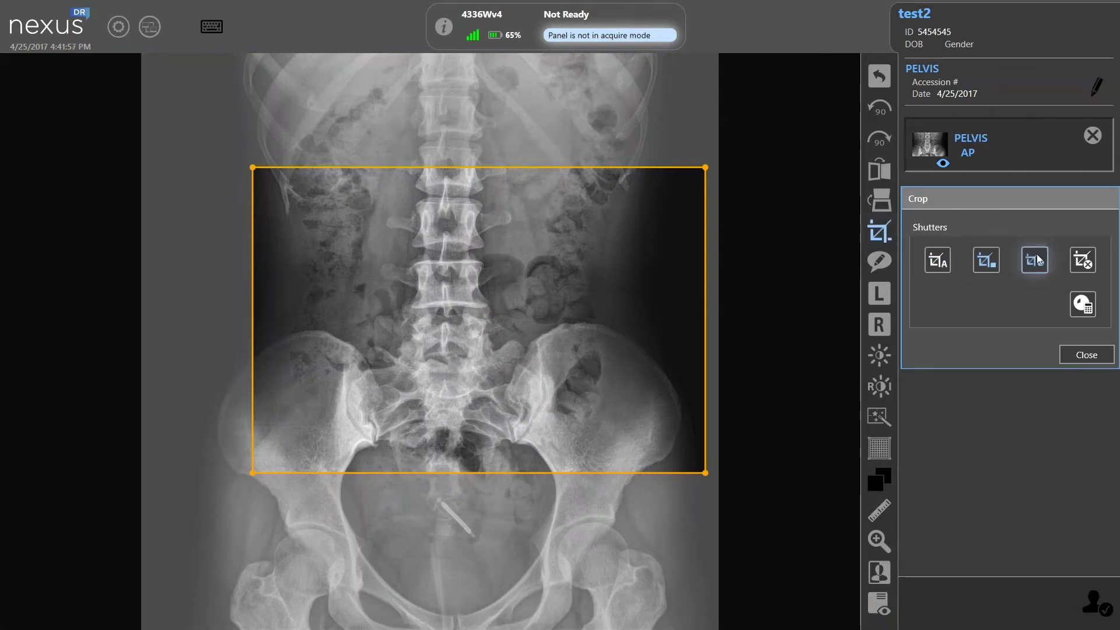
{"action": "left_click", "coordinate": [1083, 261]}
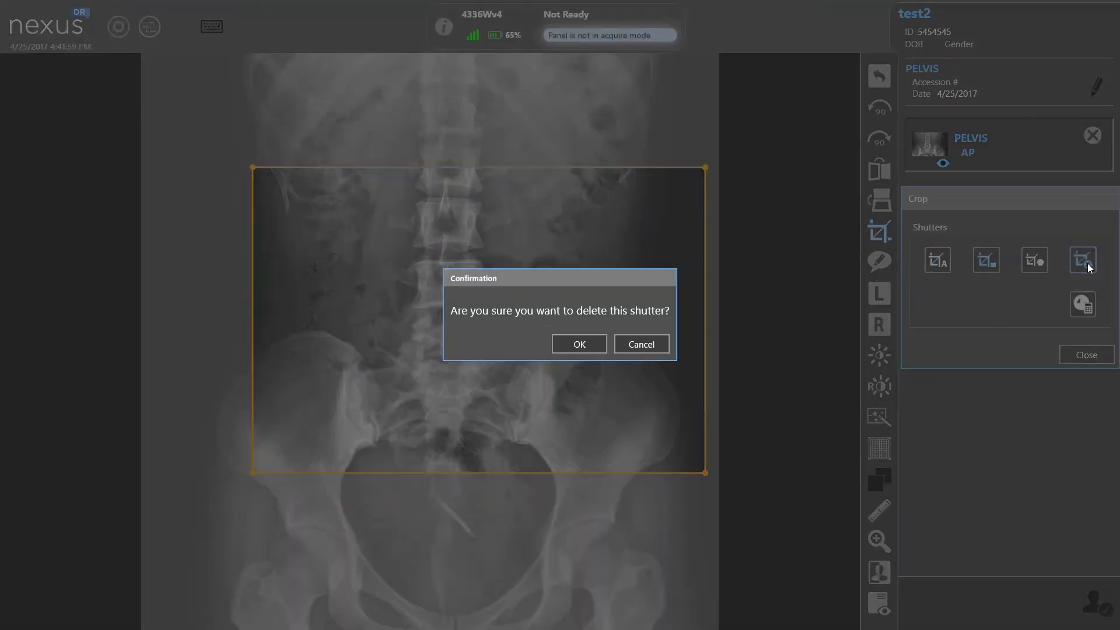
{"action": "left_click", "coordinate": [586, 346]}
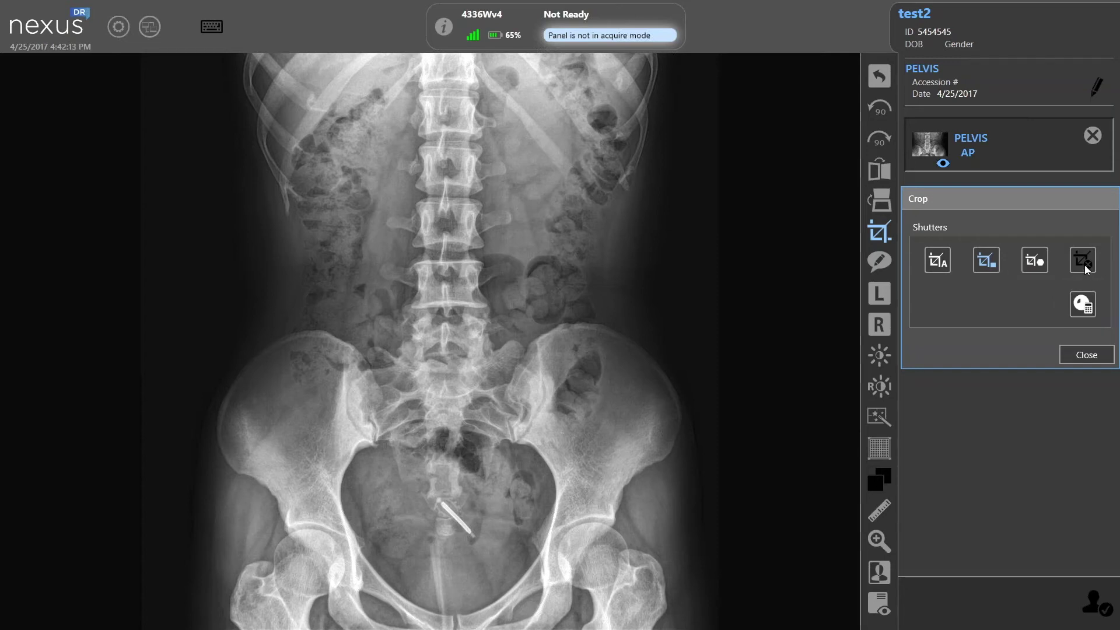
{"action": "left_click", "coordinate": [931, 266]}
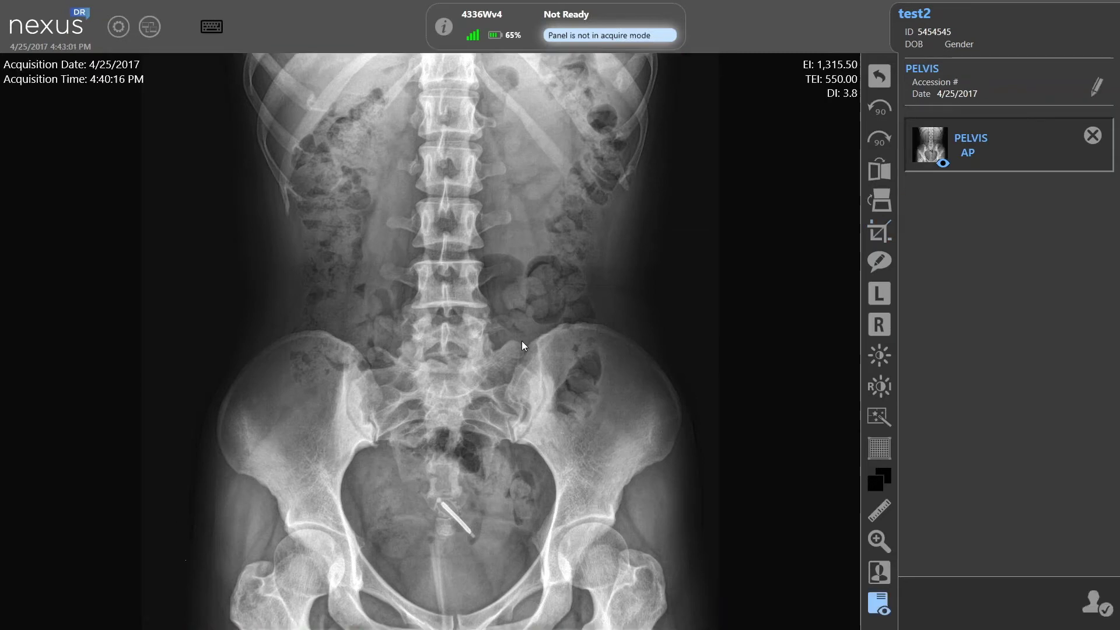
Place a LEFT label and save 'test2' as a new preset annotation.
{"action": "left_click", "coordinate": [877, 260]}
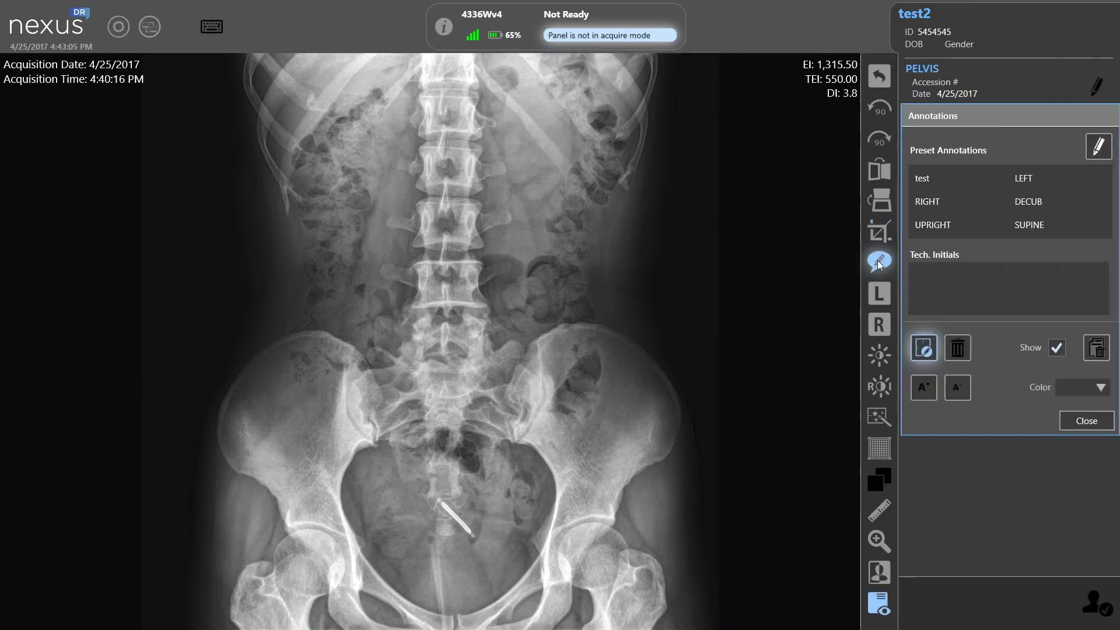
{"action": "left_click", "coordinate": [1029, 184]}
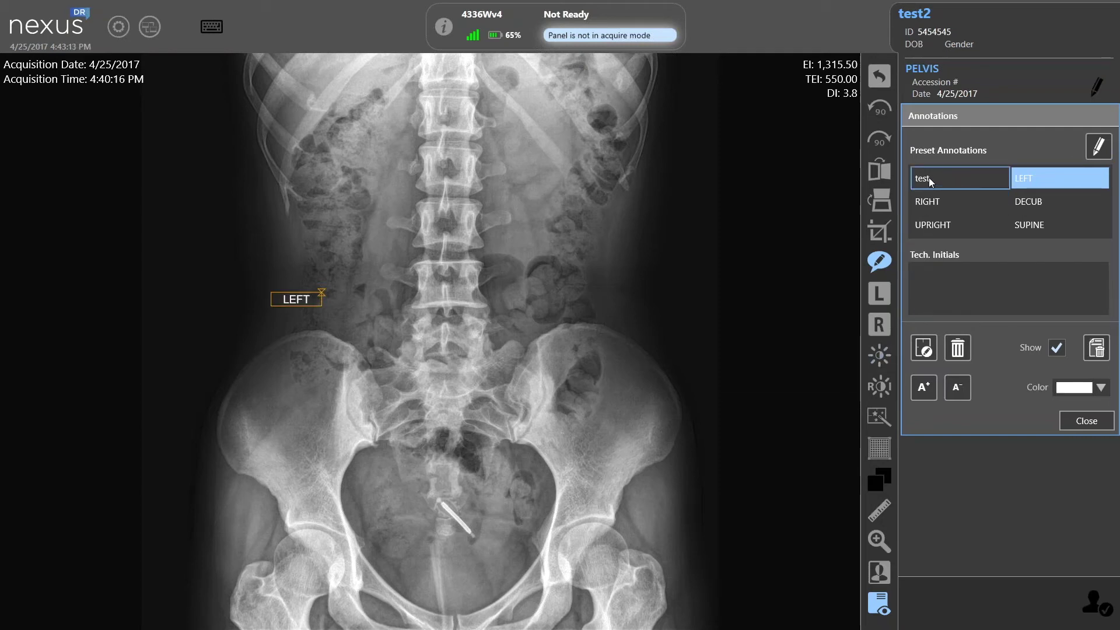
{"action": "left_click", "coordinate": [1098, 146]}
{"action": "left_click", "coordinate": [923, 385]}
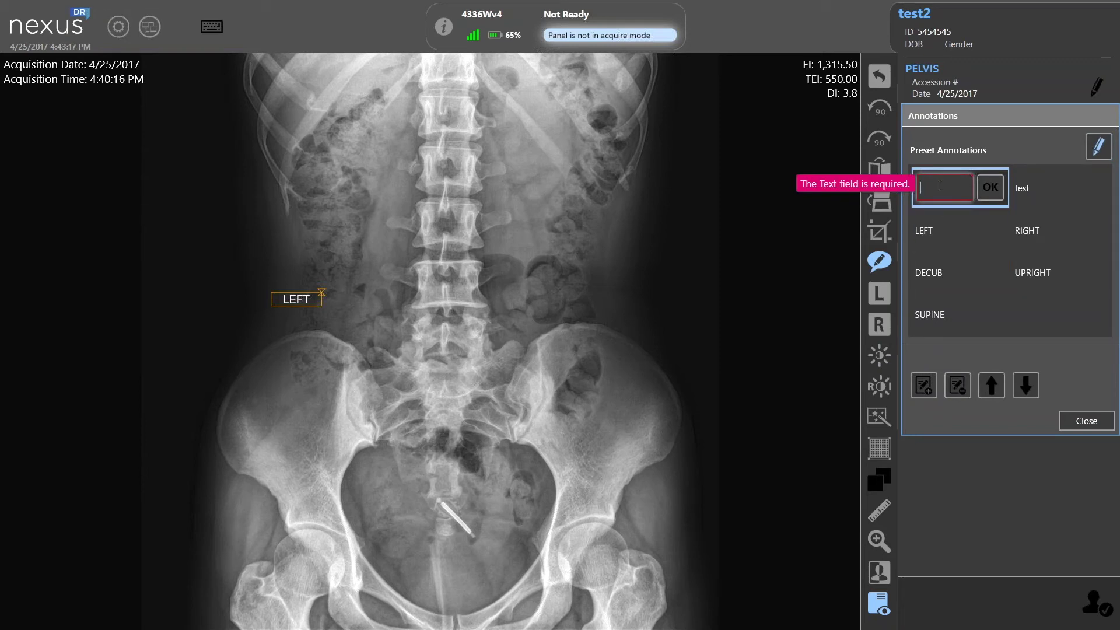
{"action": "type", "text": "test2"}
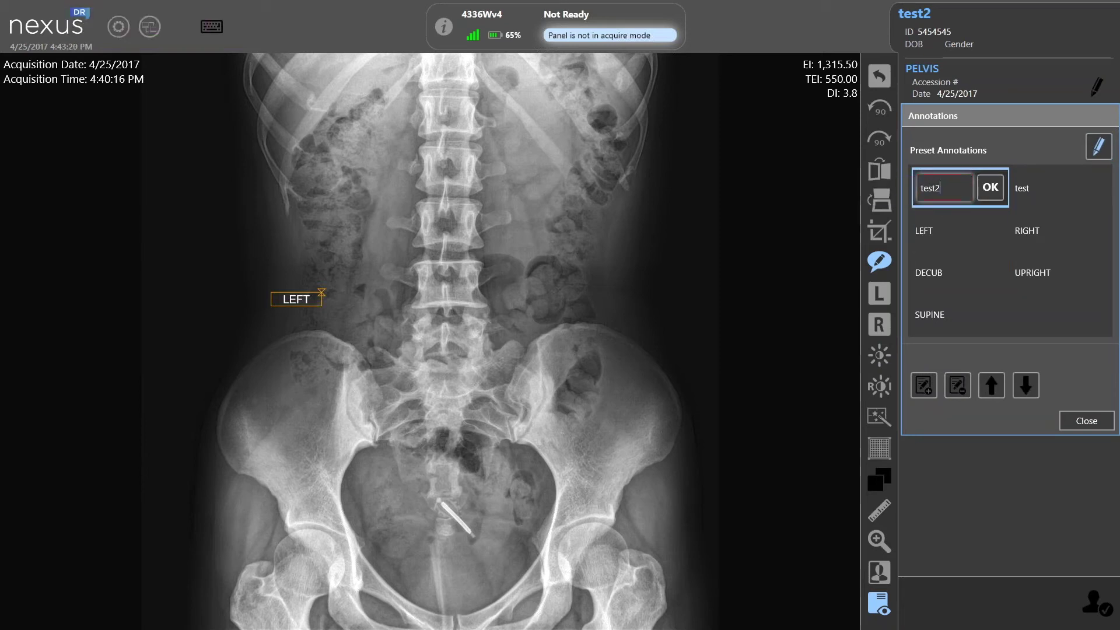
{"action": "left_click", "coordinate": [990, 188]}
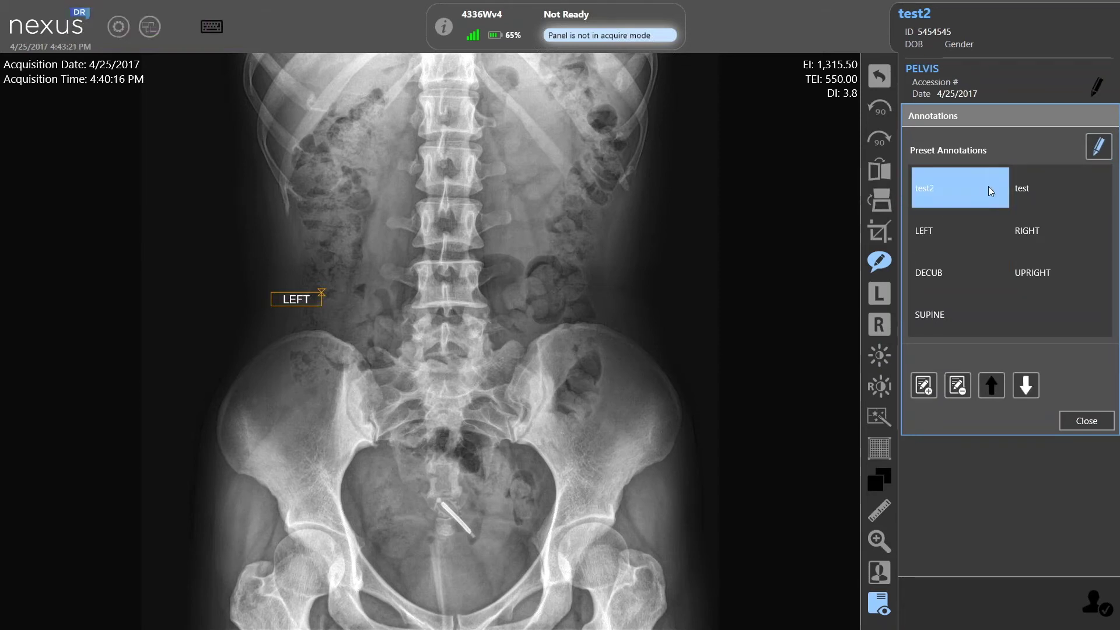
Place test2 over the iliac bone, move LEFT up-right and tilt it clockwise.
{"action": "mouse_move", "coordinate": [988, 187]}
{"action": "left_mouse_down"}
{"action": "mouse_move", "coordinate": [765, 214]}
{"action": "mouse_move", "coordinate": [616, 269]}
{"action": "left_mouse_up"}
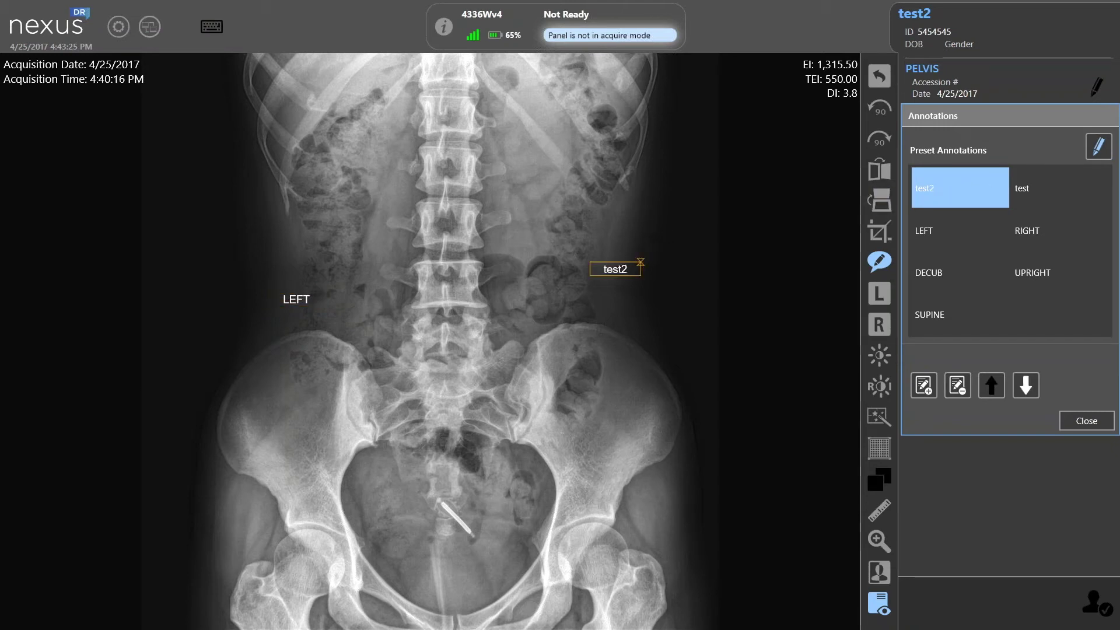
{"action": "left_click_drag", "start_coordinate": [295, 299], "coordinate": [614, 173]}
{"action": "left_click", "coordinate": [619, 266]}
{"action": "left_click_drag", "start_coordinate": [627, 264], "coordinate": [301, 443]}
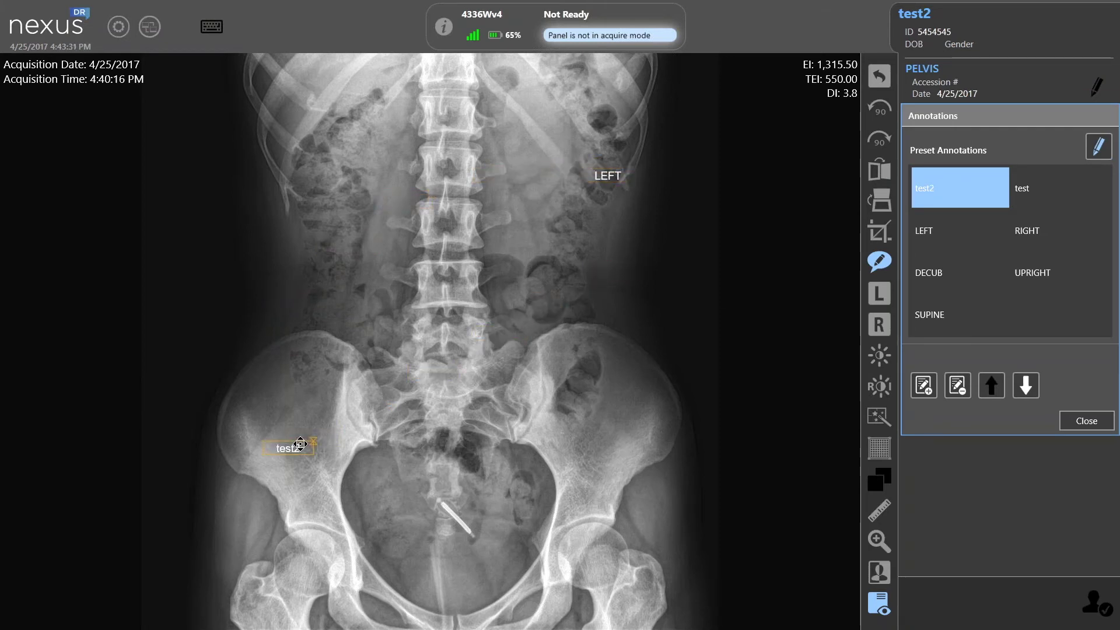
{"action": "left_click", "coordinate": [637, 176]}
{"action": "left_click_drag", "start_coordinate": [640, 180], "coordinate": [638, 207]}
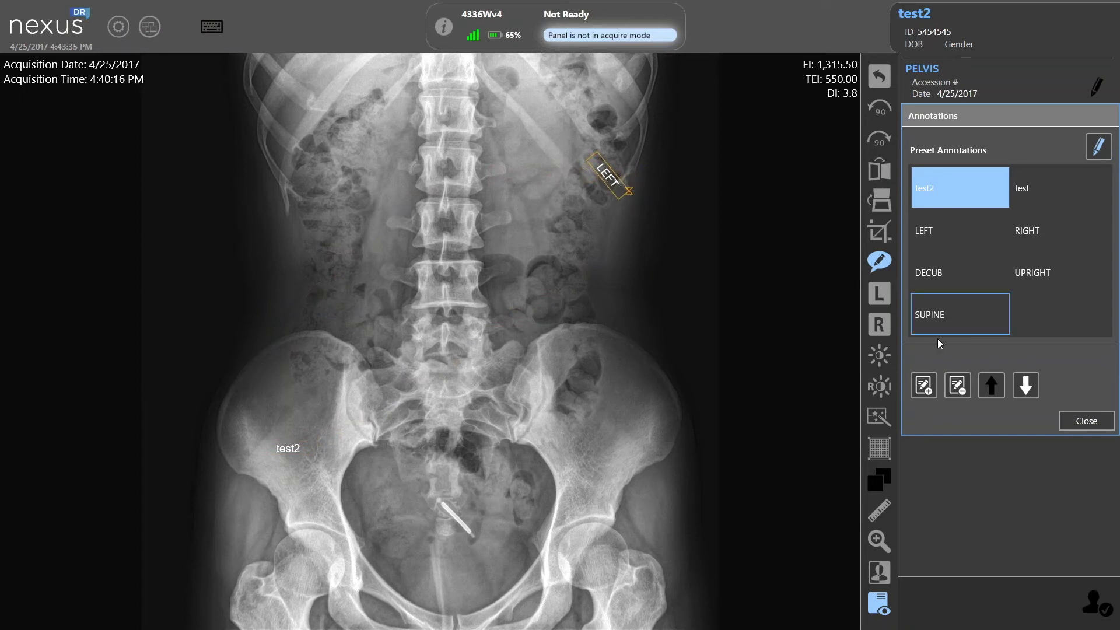
{"action": "left_click", "coordinate": [1087, 420]}
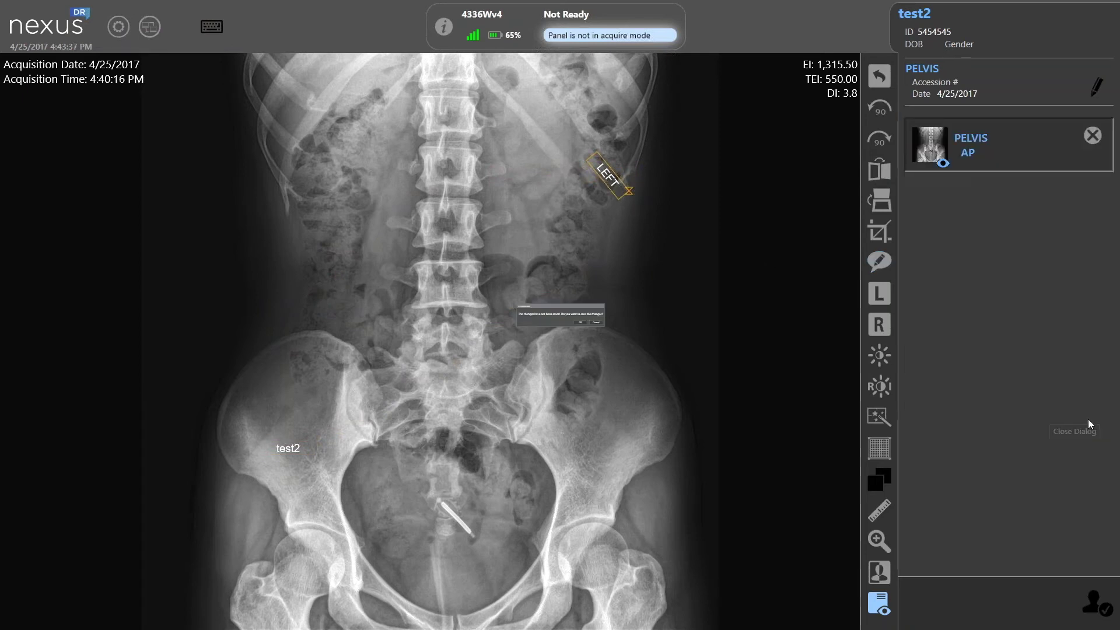
Save the annotation changes and place an L marker left and R marker right of the spine.
{"action": "left_click", "coordinate": [1096, 603]}
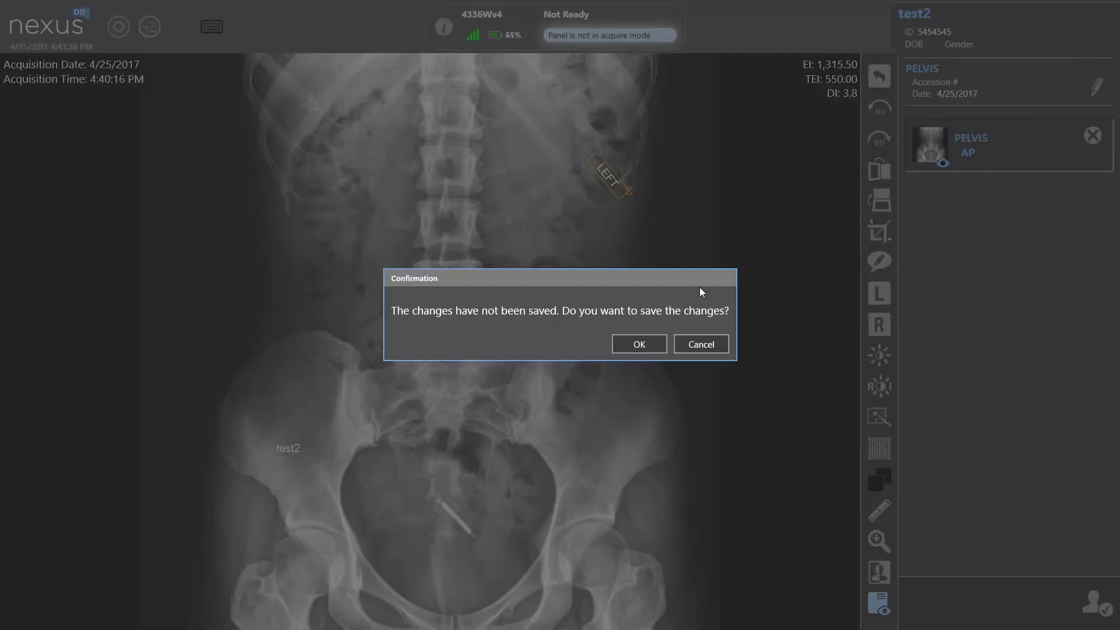
{"action": "left_click", "coordinate": [631, 342]}
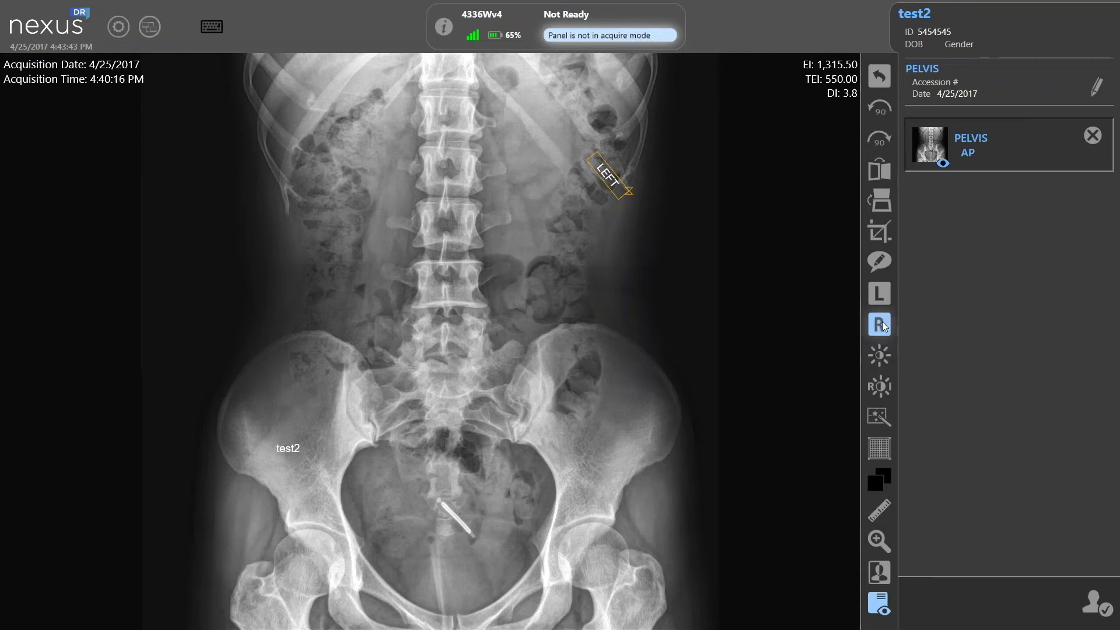
{"action": "left_click", "coordinate": [878, 293]}
{"action": "left_click_drag", "start_coordinate": [879, 293], "coordinate": [274, 261]}
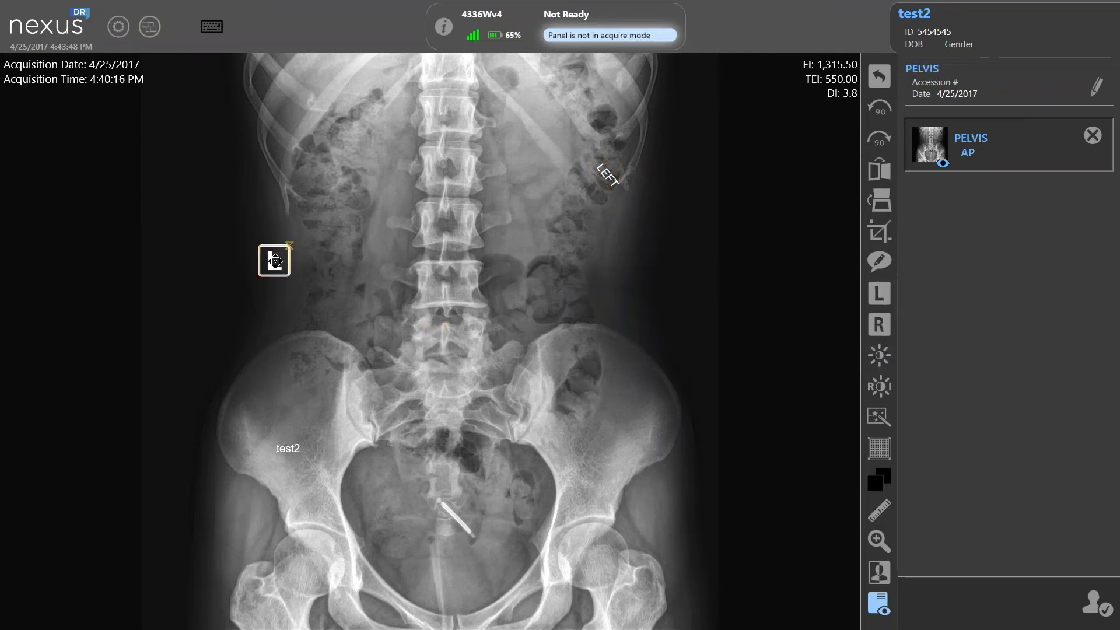
{"action": "mouse_move", "coordinate": [878, 325]}
{"action": "left_mouse_down"}
{"action": "mouse_move", "coordinate": [434, 339]}
{"action": "mouse_move", "coordinate": [642, 335]}
{"action": "mouse_move", "coordinate": [667, 316]}
{"action": "left_mouse_up"}
{"action": "left_click", "coordinate": [878, 355]}
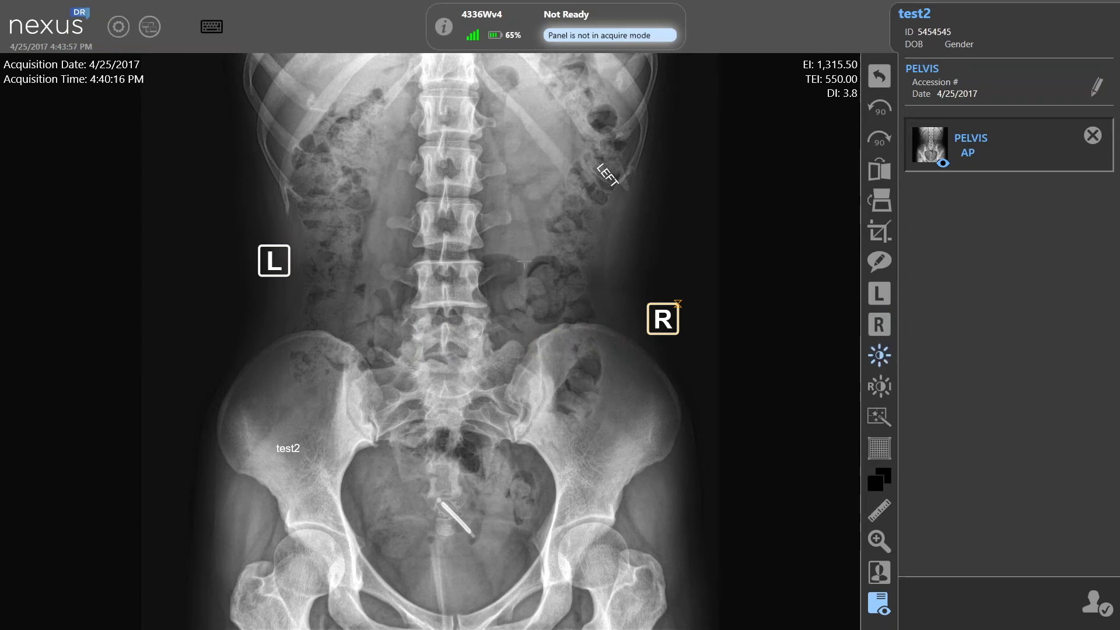
{"action": "left_click_drag", "start_coordinate": [531, 222], "coordinate": [337, 464]}
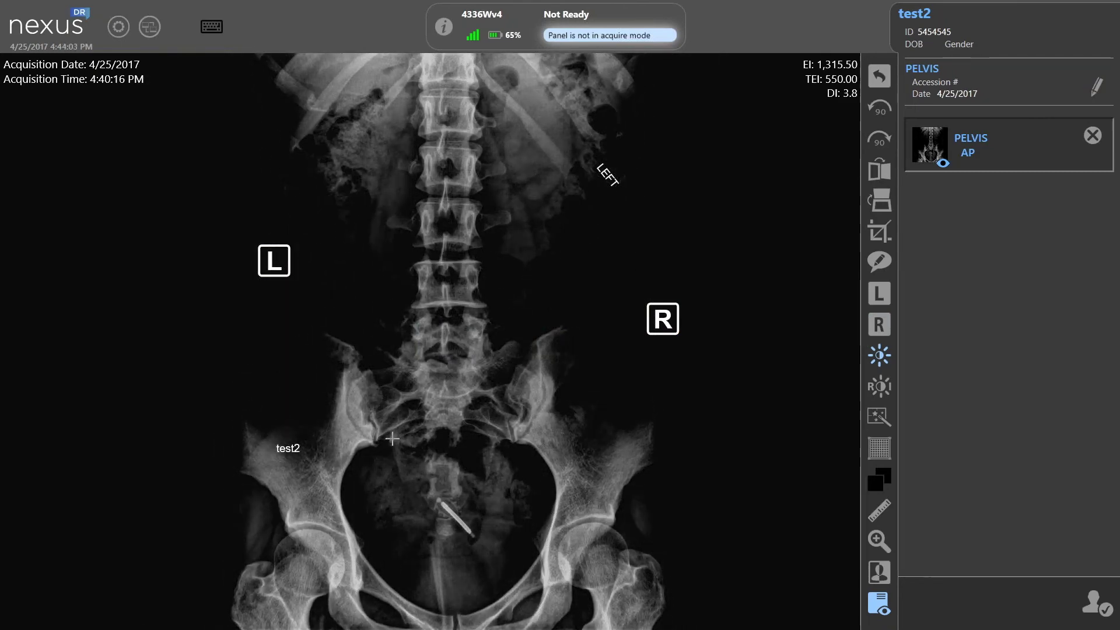
{"action": "left_click_drag", "start_coordinate": [393, 439], "coordinate": [495, 170]}
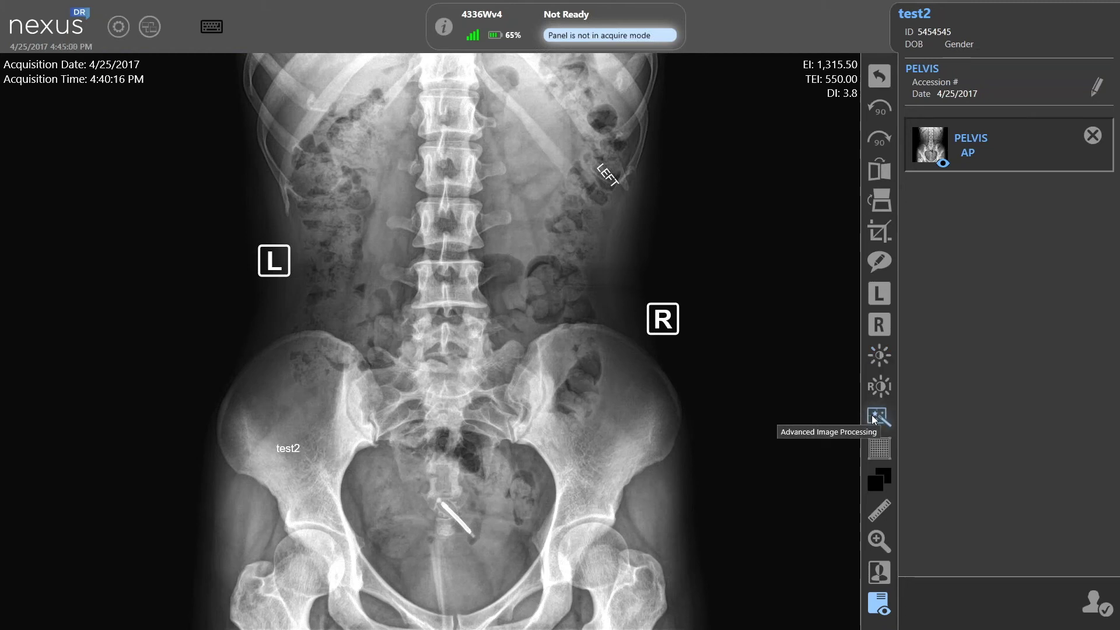
Adjust the APR Enhancement Level slider in Advanced Image Processing until it reads 3.
{"action": "left_click", "coordinate": [874, 417]}
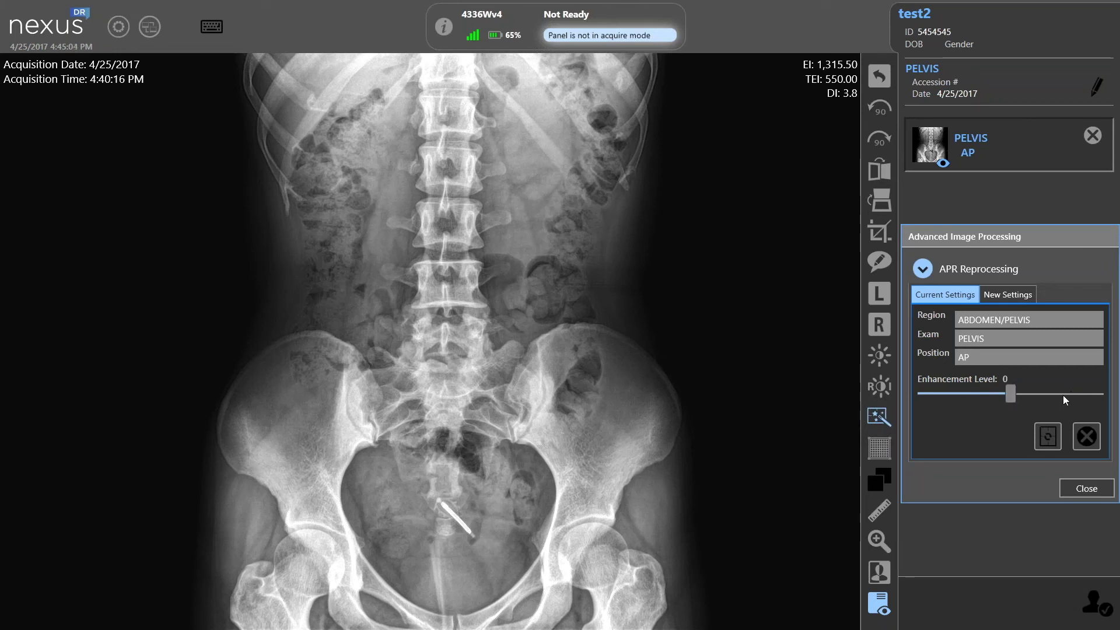
{"action": "left_click", "coordinate": [981, 393]}
{"action": "left_click", "coordinate": [960, 393]}
{"action": "left_click", "coordinate": [943, 393]}
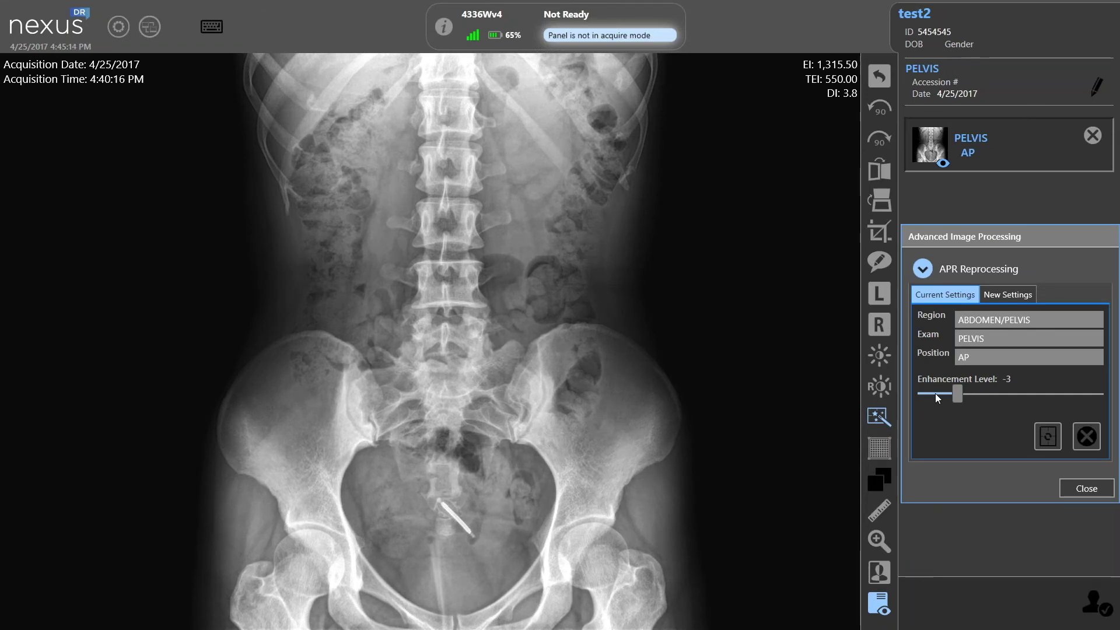
{"action": "left_click", "coordinate": [935, 394]}
{"action": "left_click", "coordinate": [946, 393]}
{"action": "left_click", "coordinate": [1061, 391]}
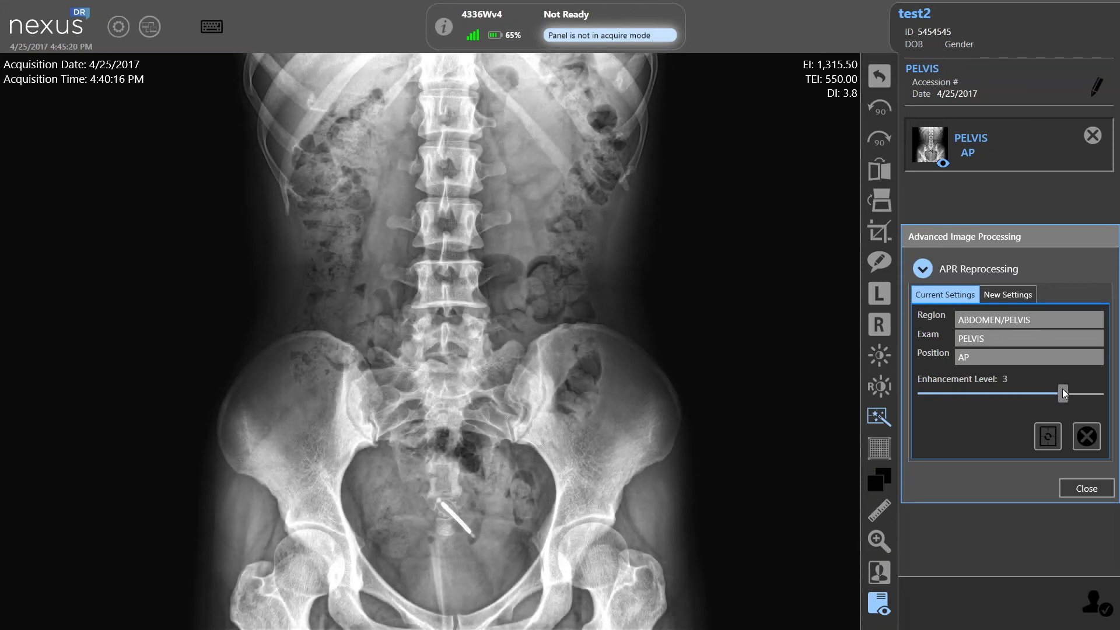
{"action": "left_click", "coordinate": [1088, 394]}
Draw a 10.00 mm calibration line from the spine down to the pelvis.
{"action": "left_click", "coordinate": [1083, 488]}
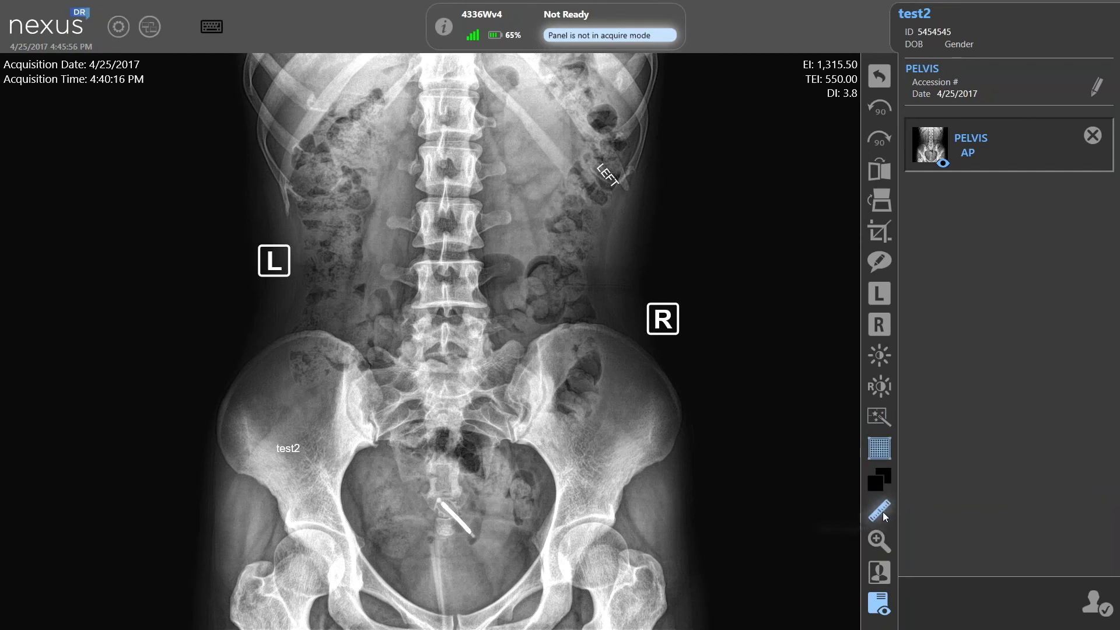
{"action": "left_click", "coordinate": [882, 512]}
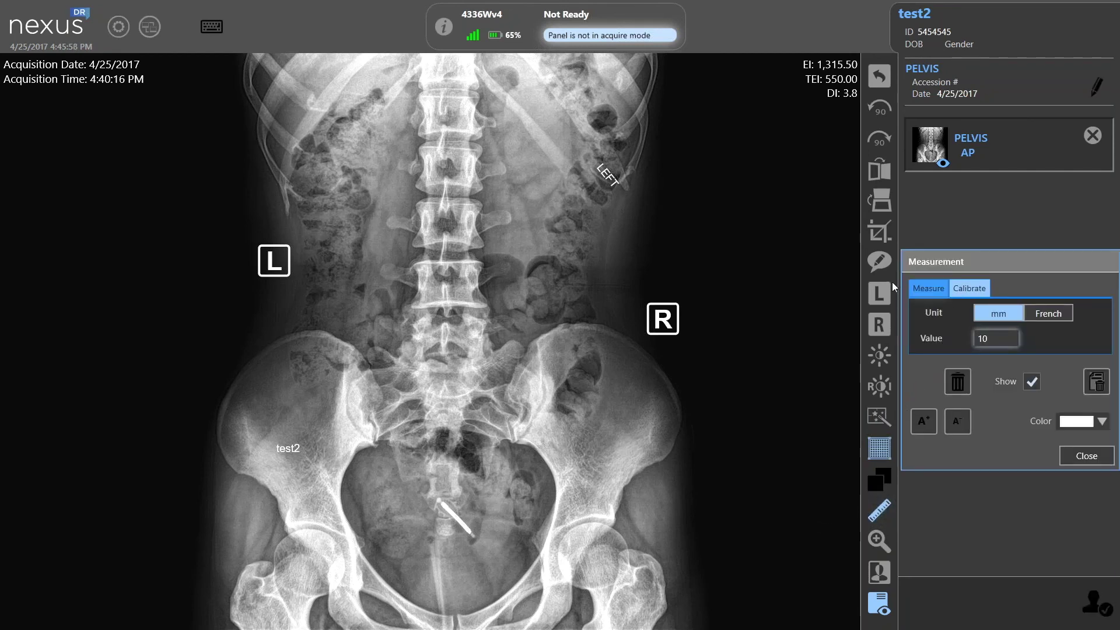
{"action": "left_click_drag", "start_coordinate": [513, 226], "coordinate": [466, 466]}
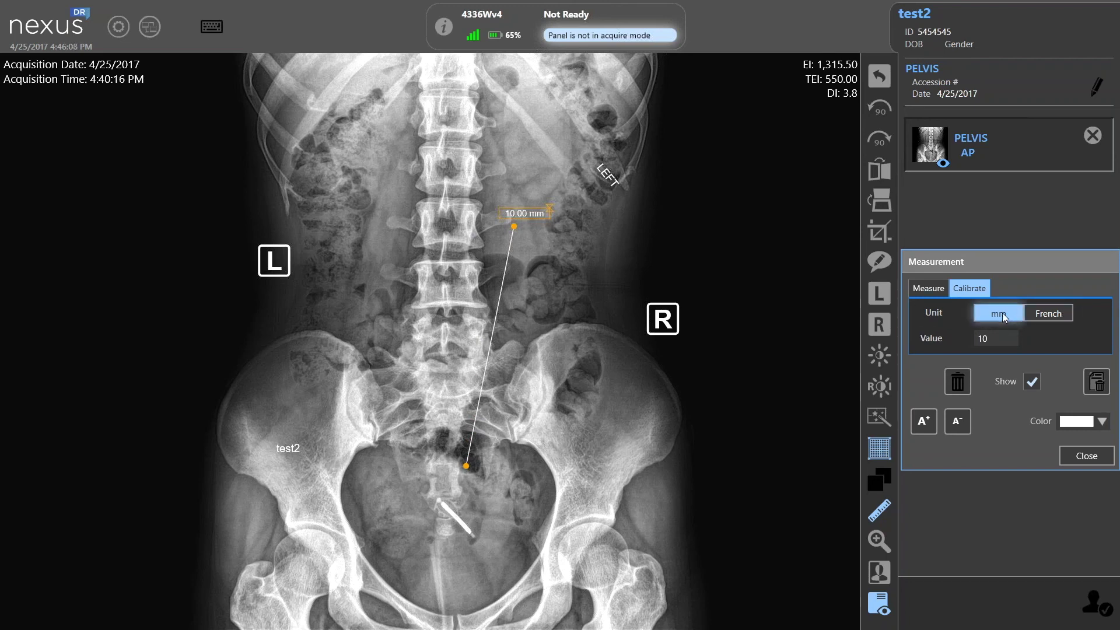
Enlarge the measurement label four steps with A+ and give it a dark colour.
{"action": "left_click", "coordinate": [925, 422]}
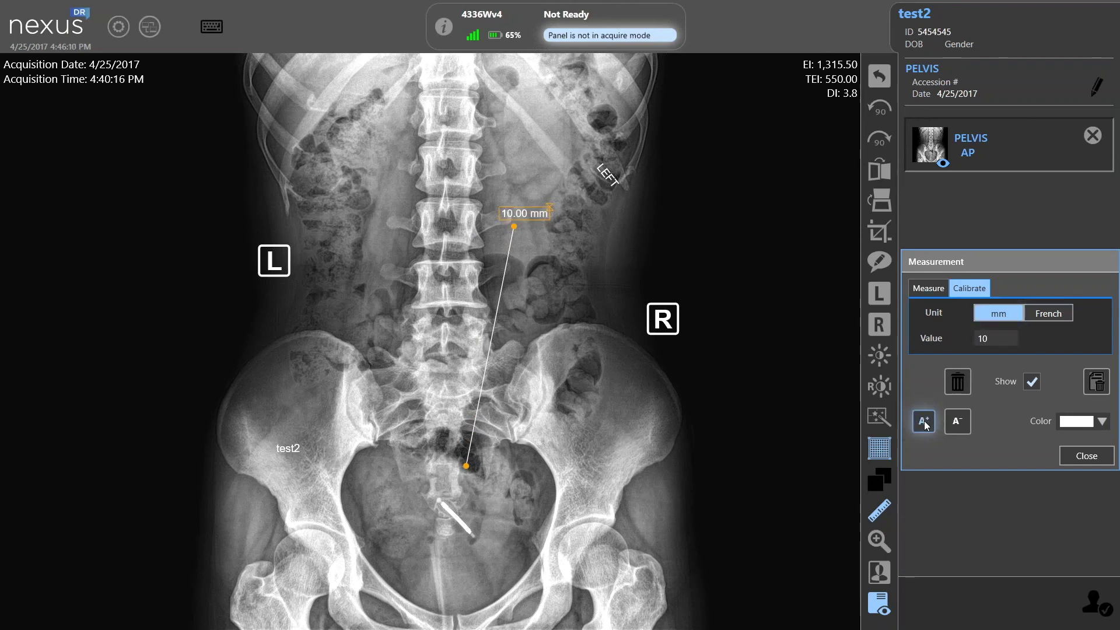
{"action": "left_click", "coordinate": [923, 422]}
{"action": "left_click", "coordinate": [923, 422]}
{"action": "left_click", "coordinate": [923, 422]}
{"action": "left_click", "coordinate": [1085, 421]}
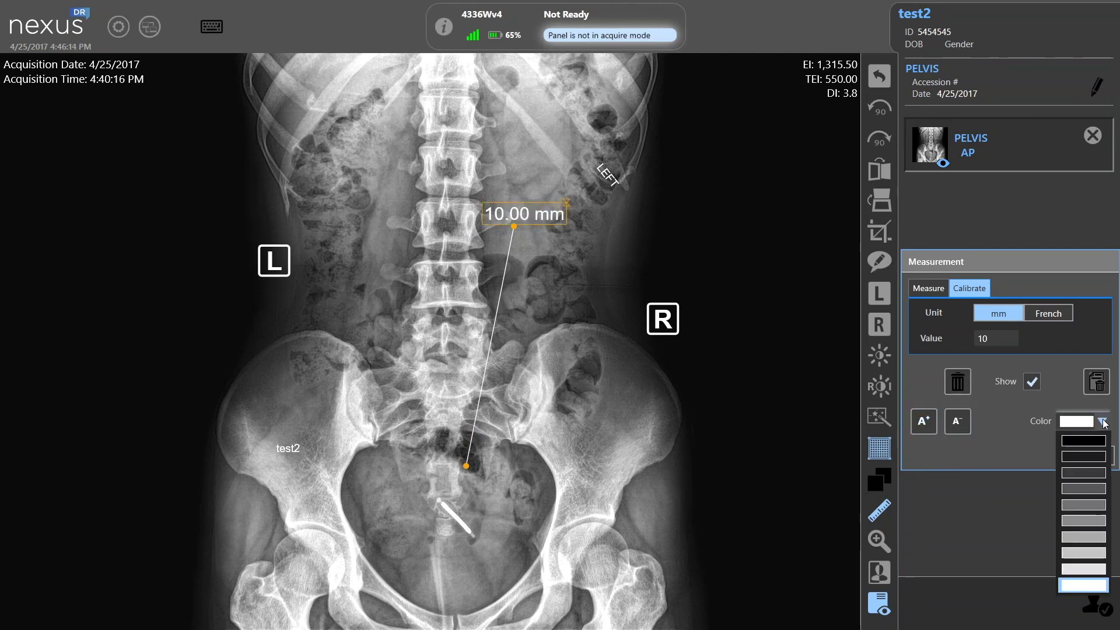
{"action": "left_click", "coordinate": [1074, 462]}
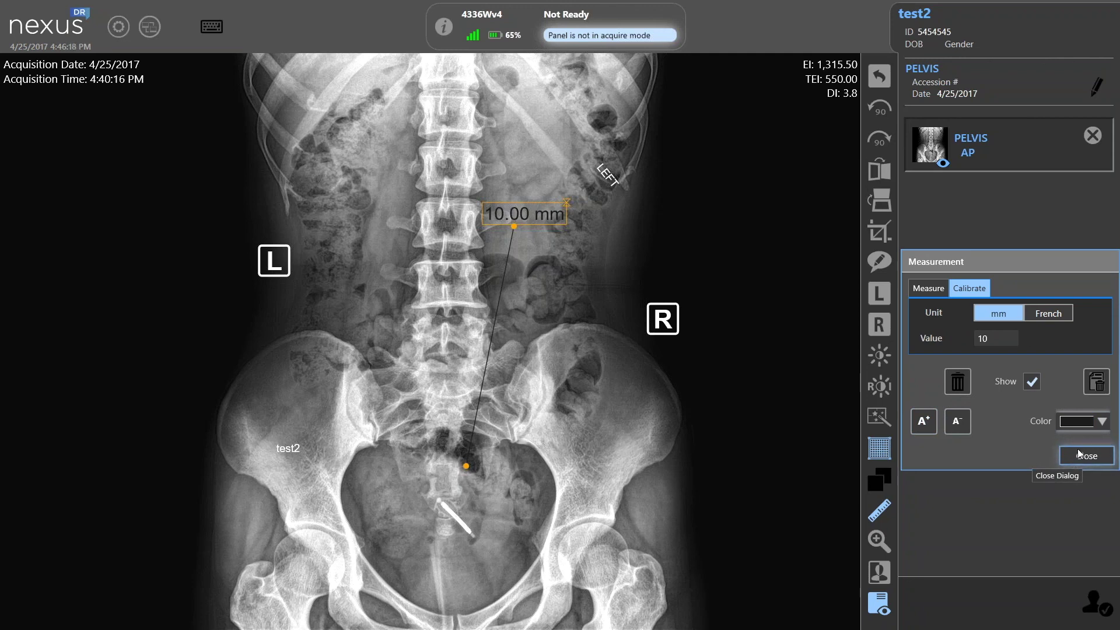
{"action": "left_click", "coordinate": [1095, 457]}
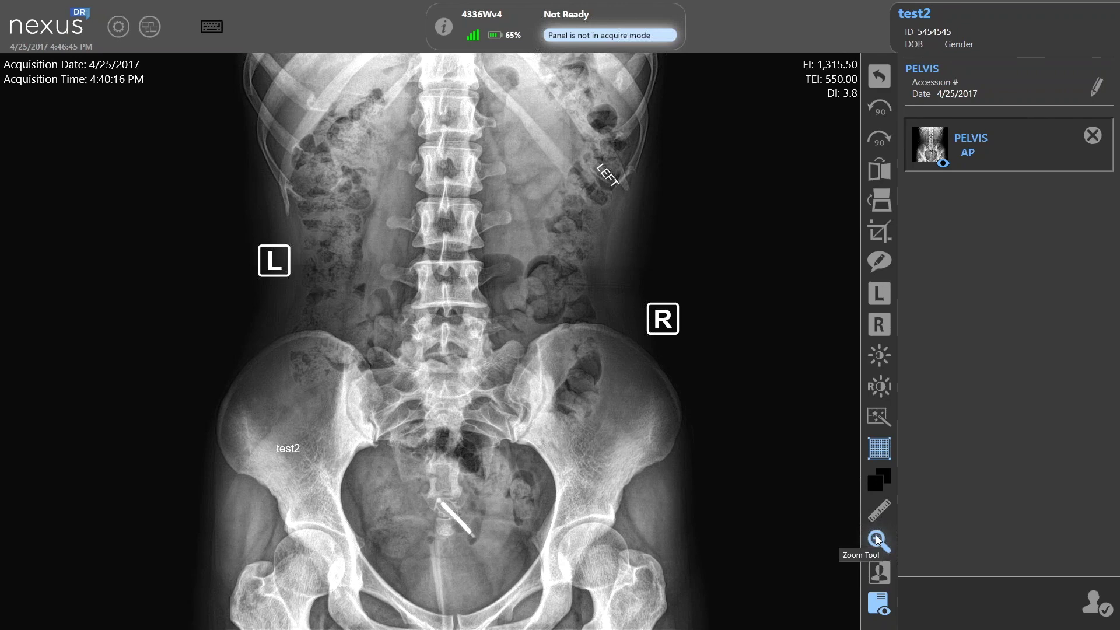
{"action": "left_click", "coordinate": [877, 540]}
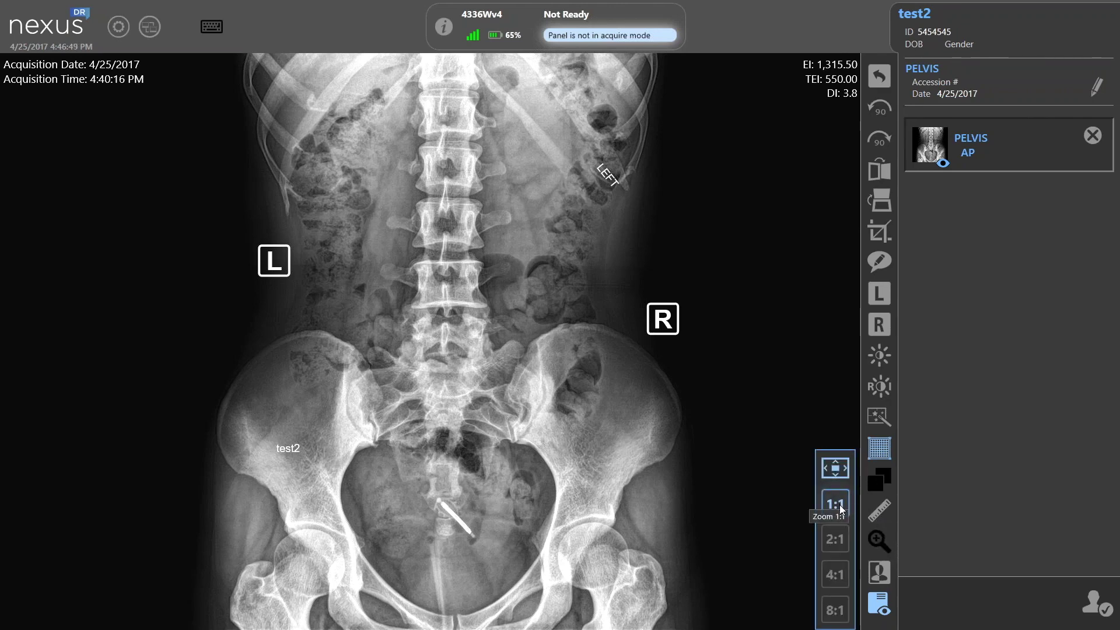
{"action": "left_click", "coordinate": [840, 506]}
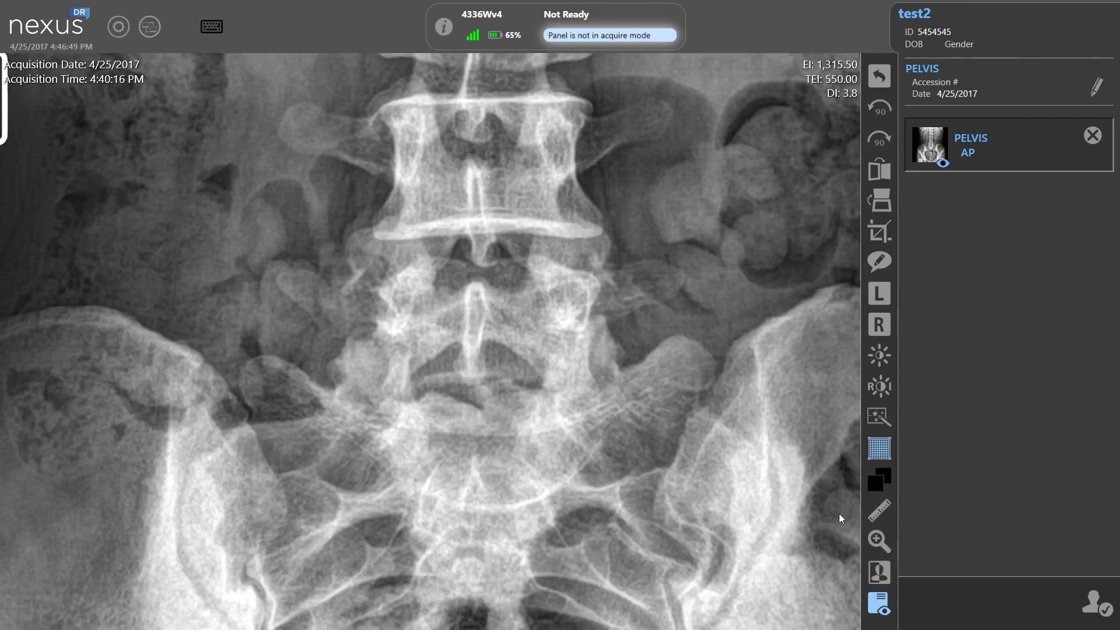
{"action": "left_click", "coordinate": [878, 541]}
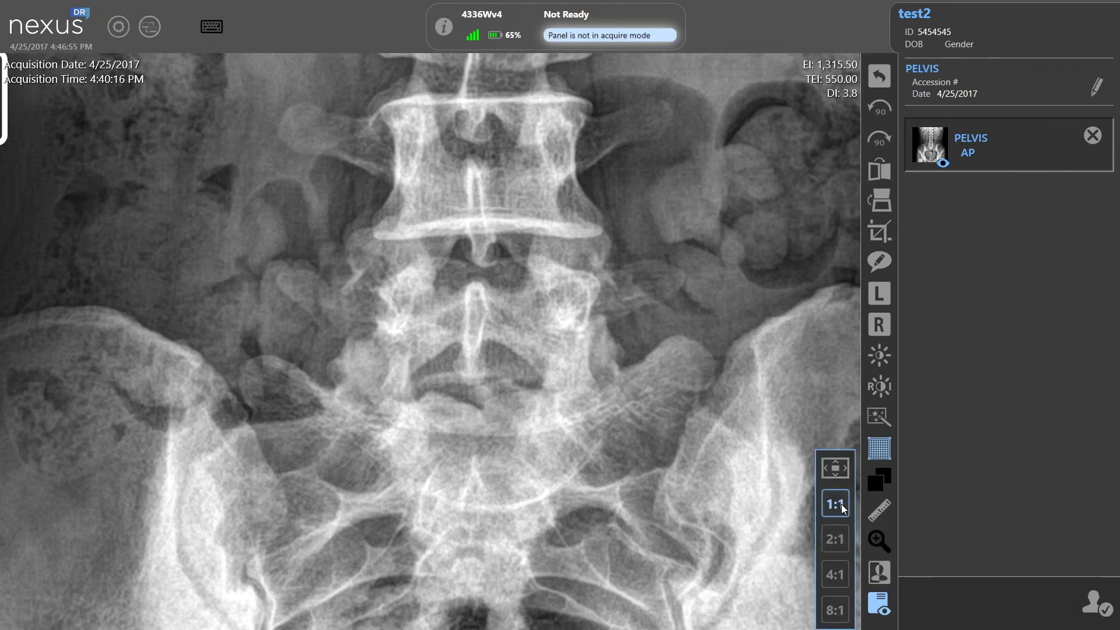
{"action": "left_click", "coordinate": [832, 464]}
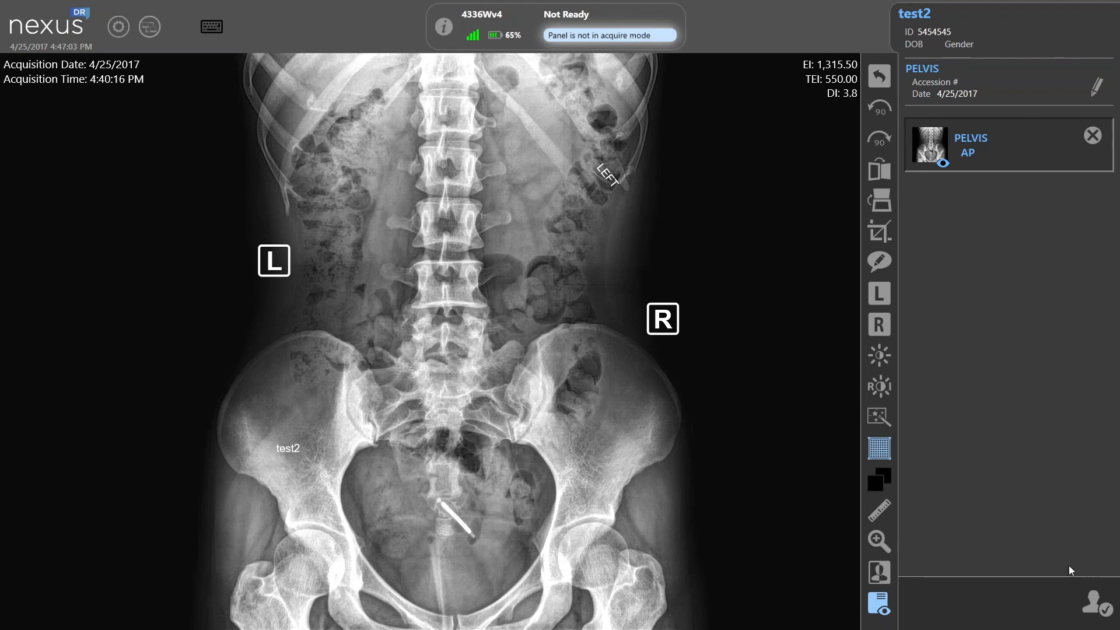
Close the patient's PELVIS study with Close Patient and return to the Patient List tab.
{"action": "left_click", "coordinate": [1105, 605]}
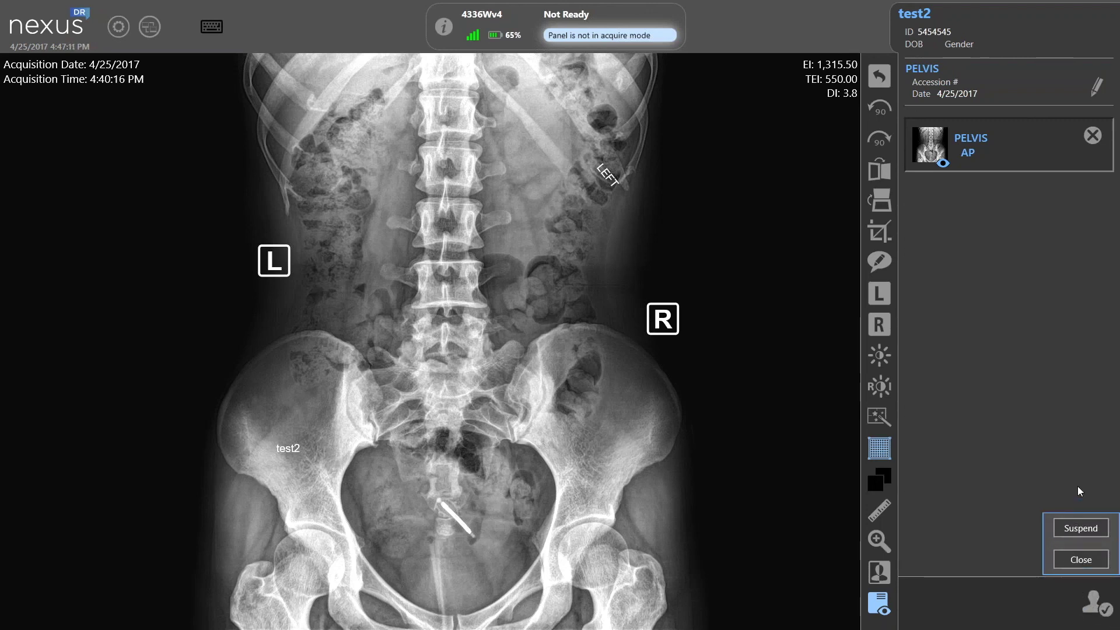
{"action": "left_click", "coordinate": [1083, 560]}
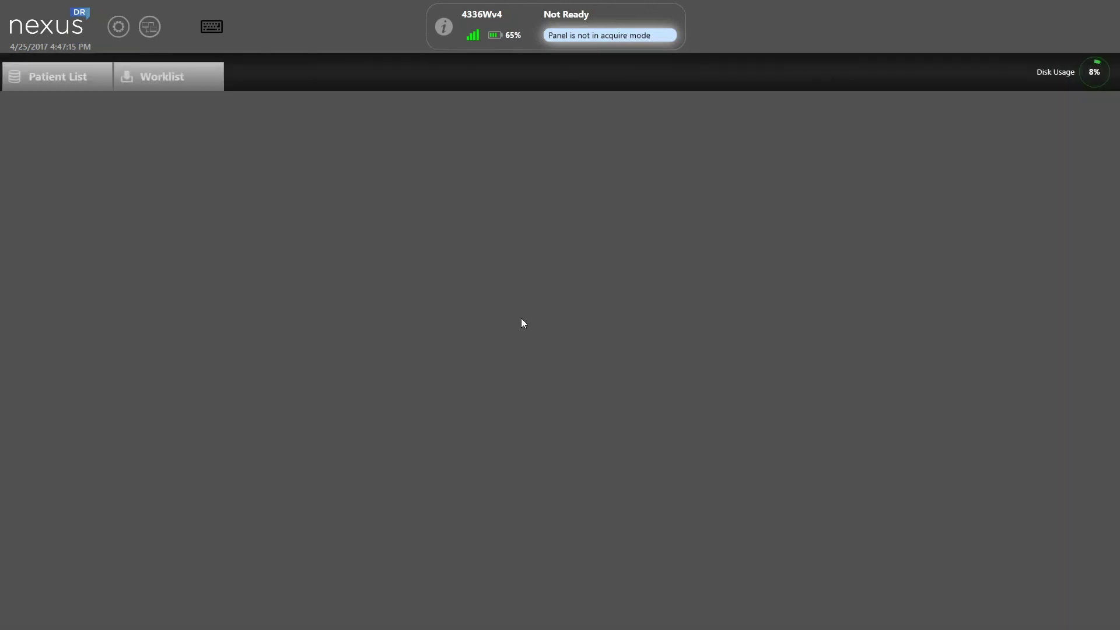
{"action": "left_click", "coordinate": [30, 73]}
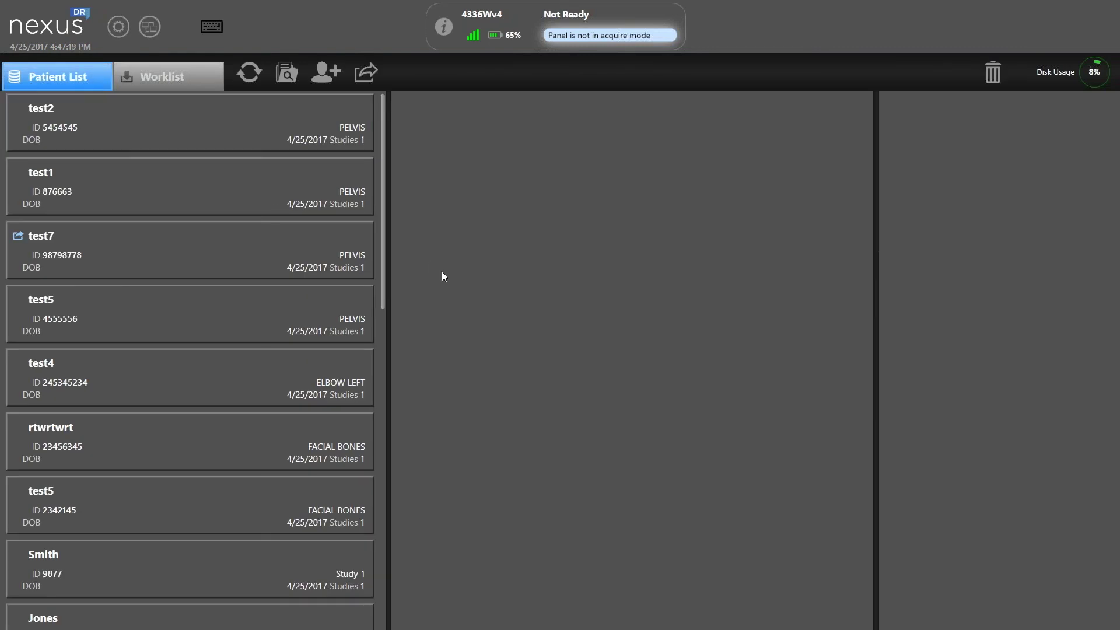